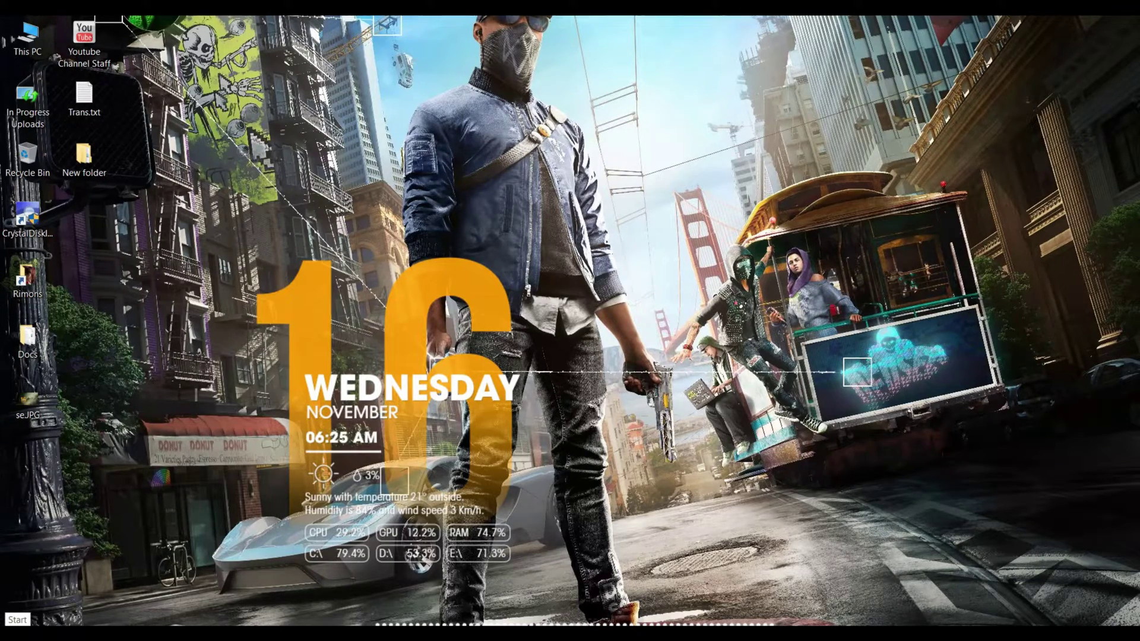
Step: Launch Windows Speech Recognition from a 'speech reco' Start search, then open Windows Settings
key("super")
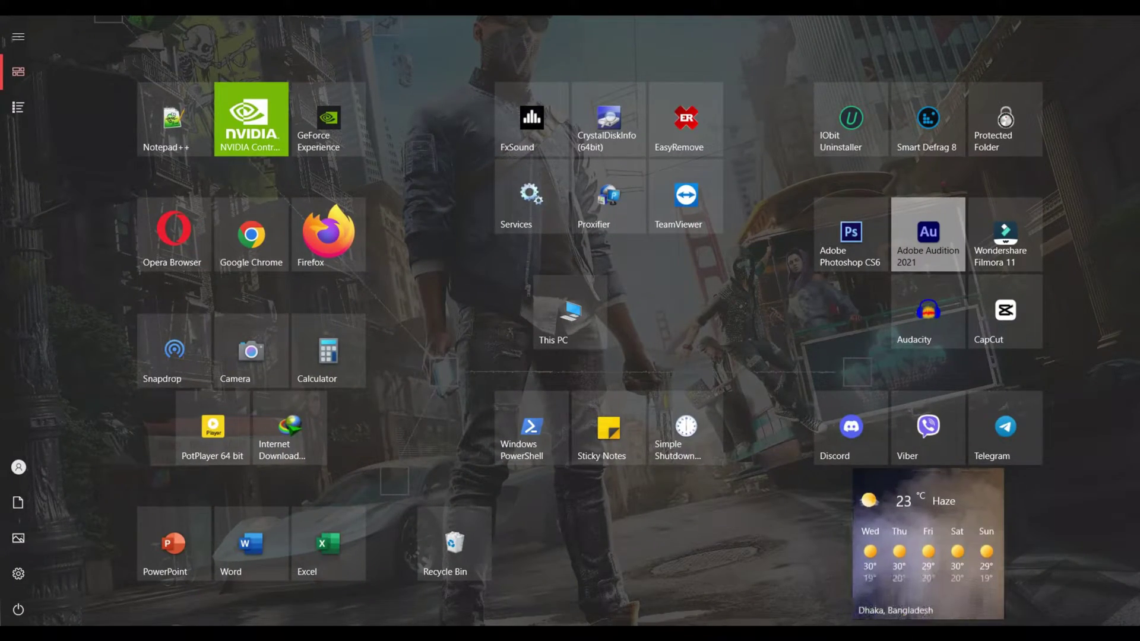
type("speech")
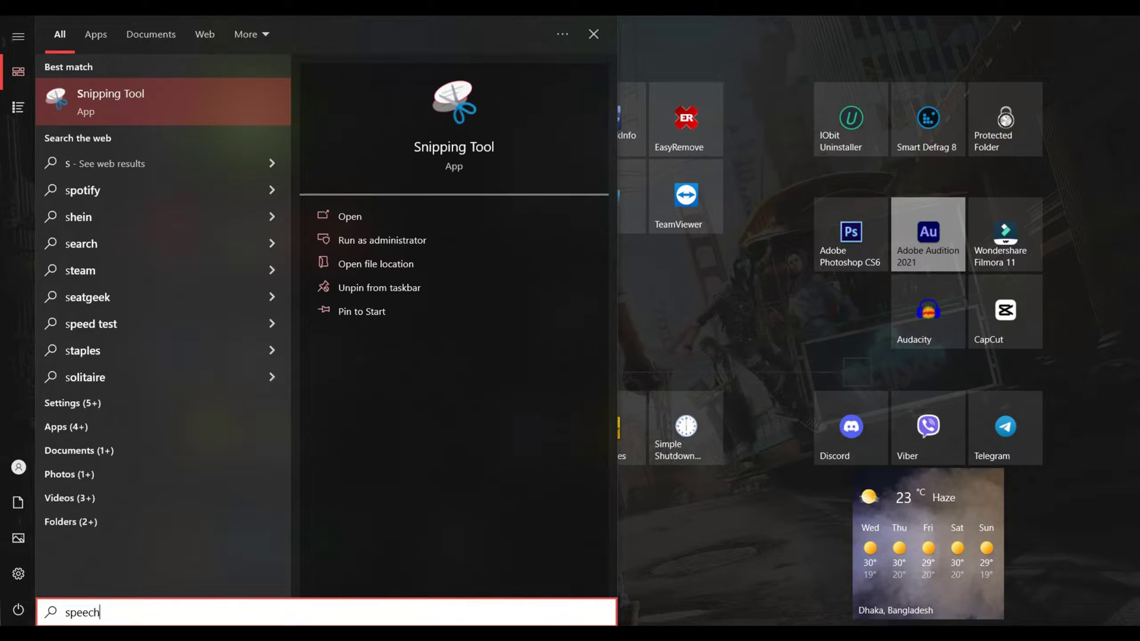
type(" reco")
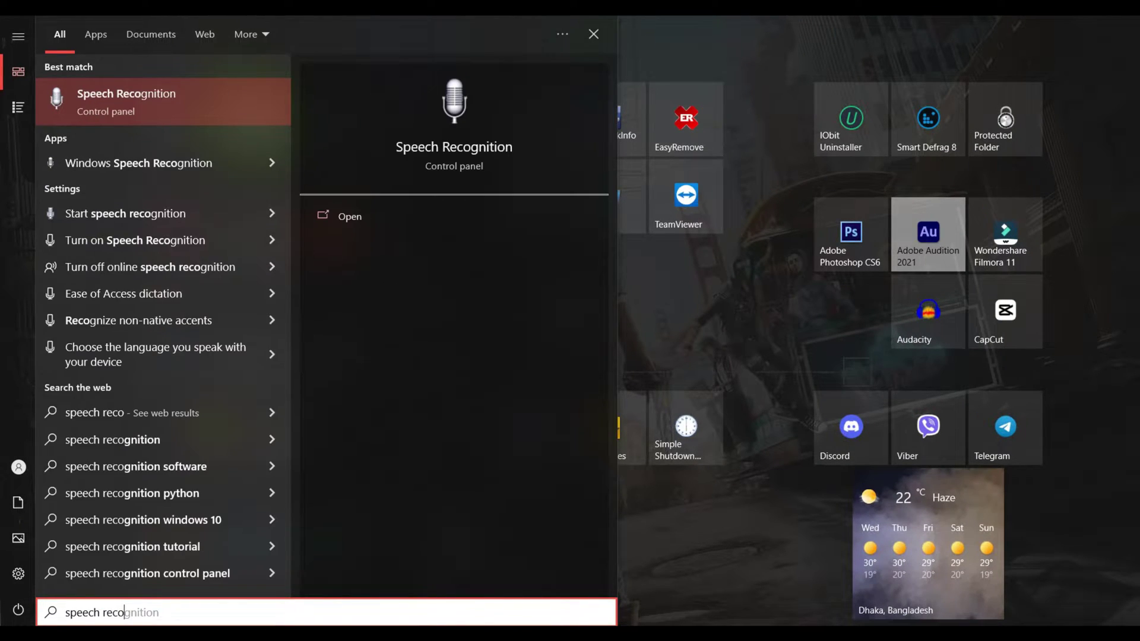
key("Down")
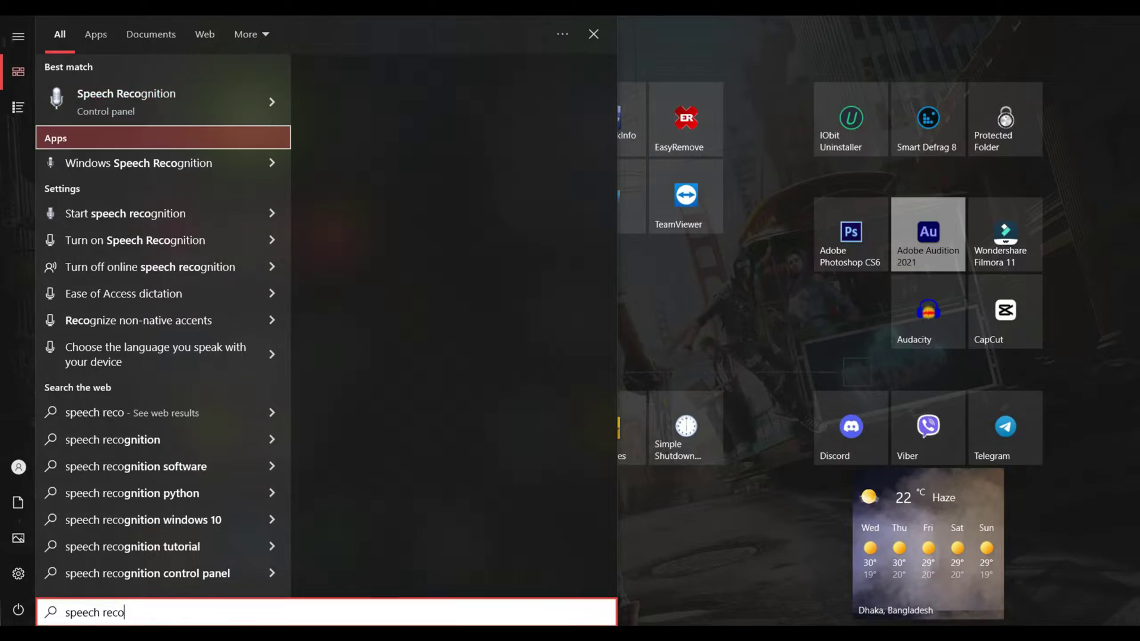
key("Return")
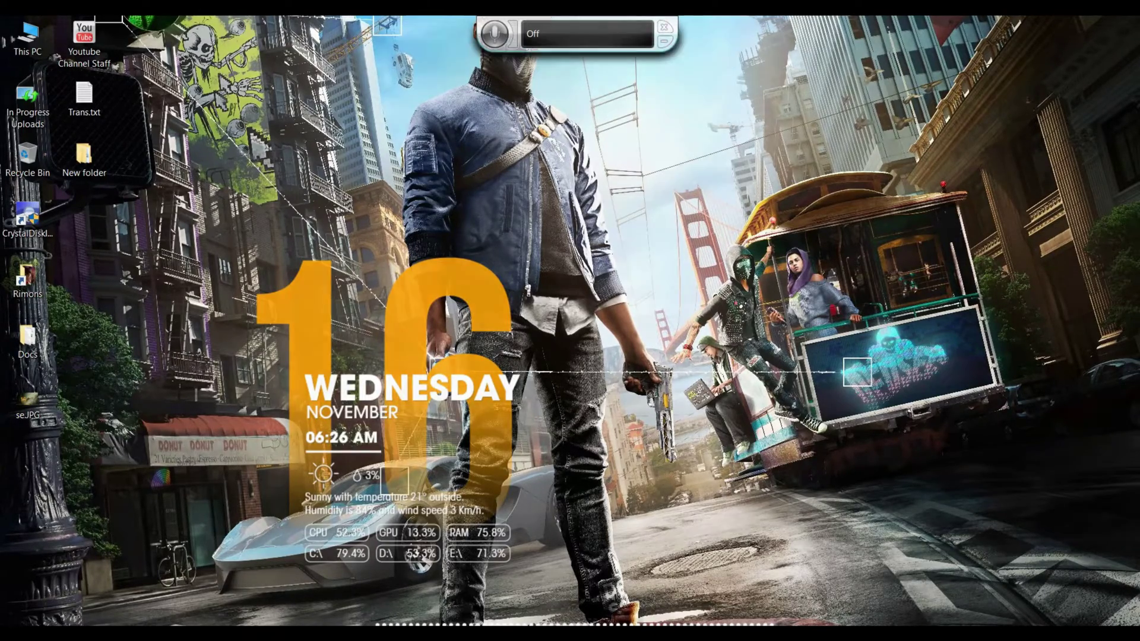
key("super")
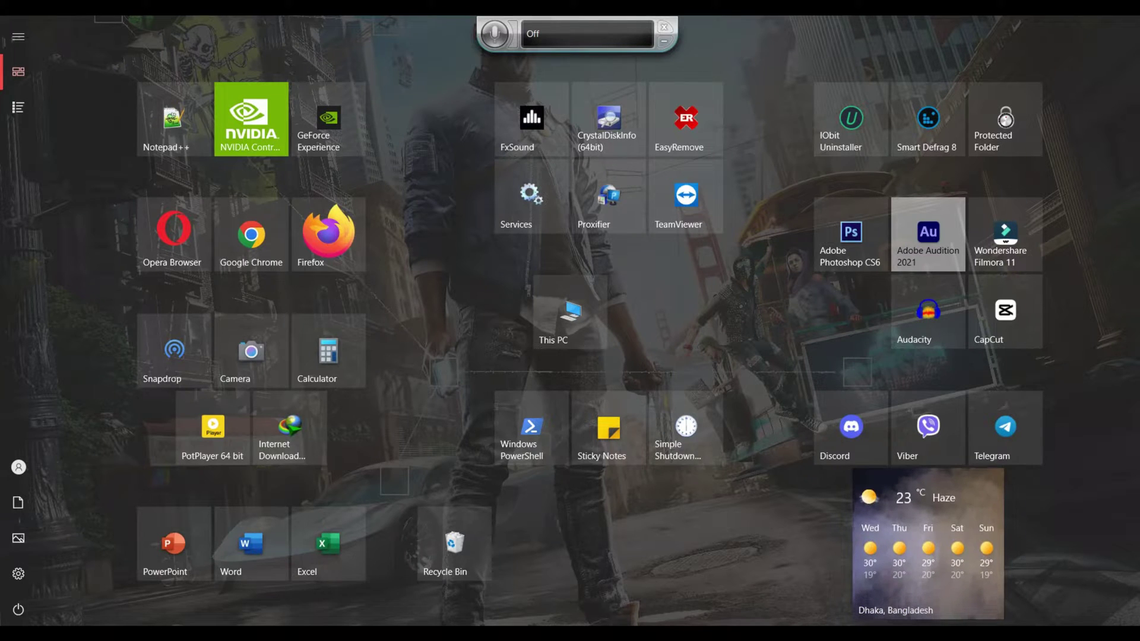
left_click(19, 573)
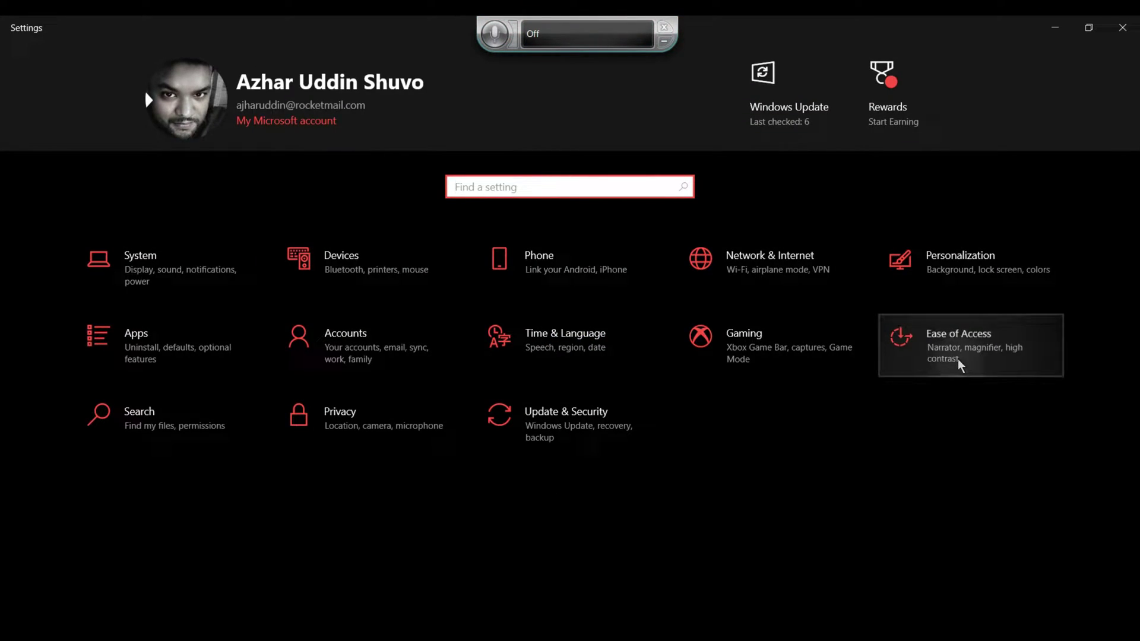
Step: Under Ease of Access > Speech, toggle Speech Recognition off and back on, then close Settings
left_click(957, 359)
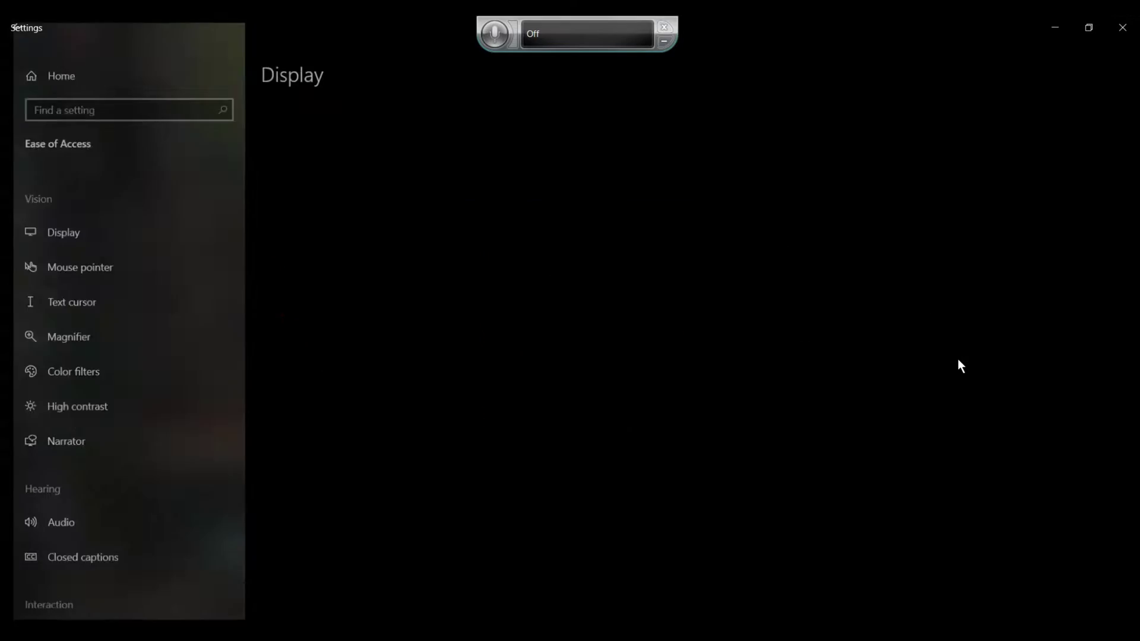
scroll(124, 500, "down", 3)
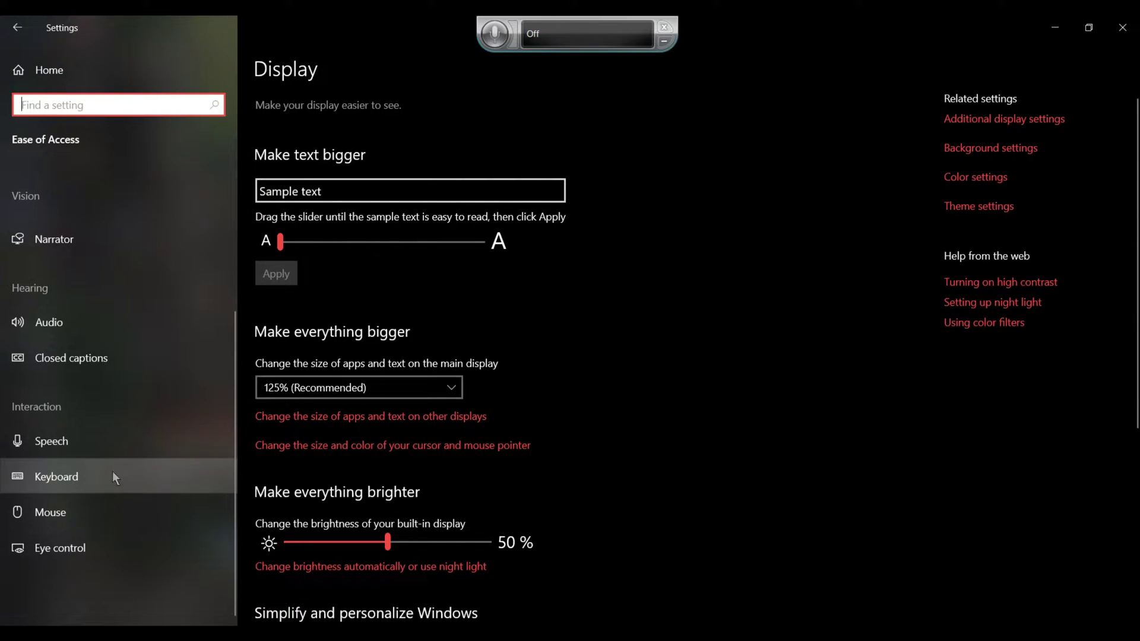
left_click(109, 446)
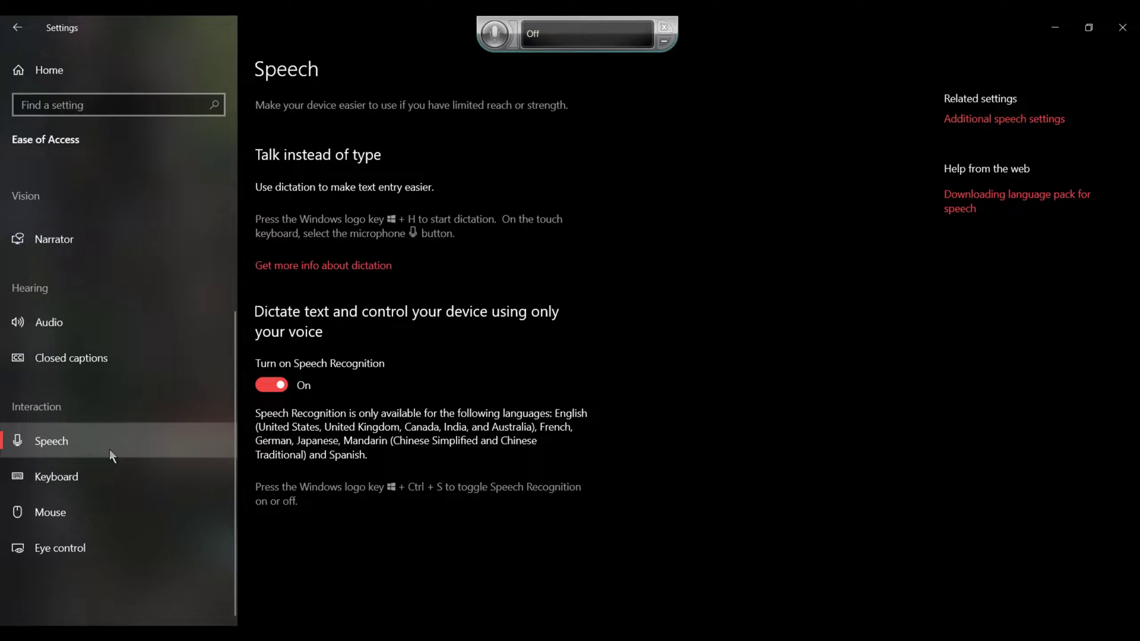
left_click(275, 386)
left_click(261, 386)
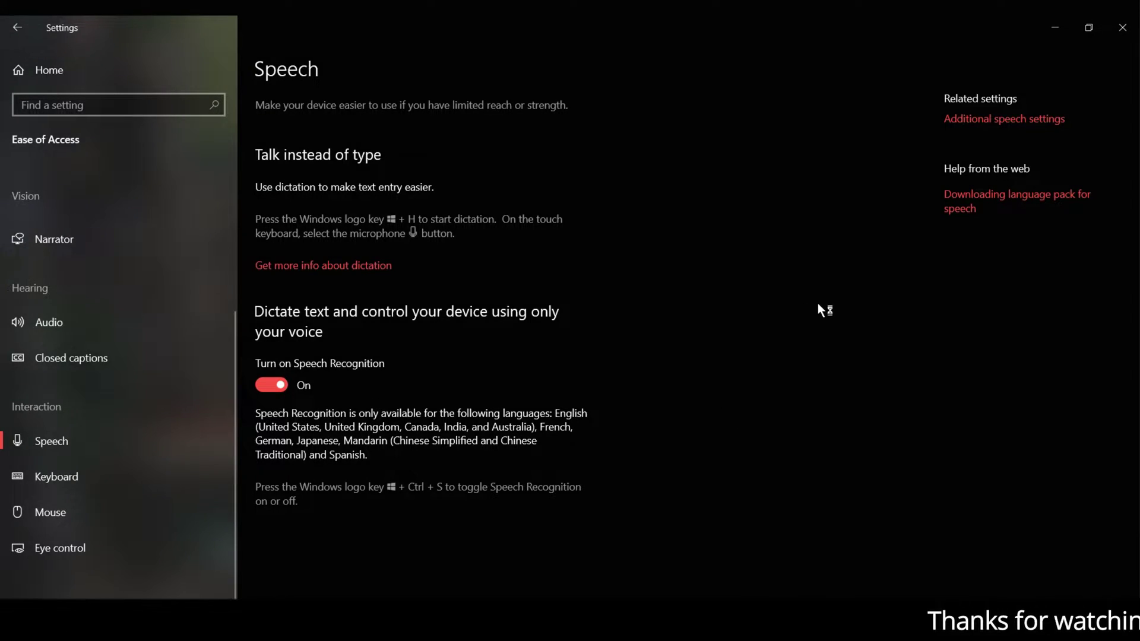
left_click(1123, 27)
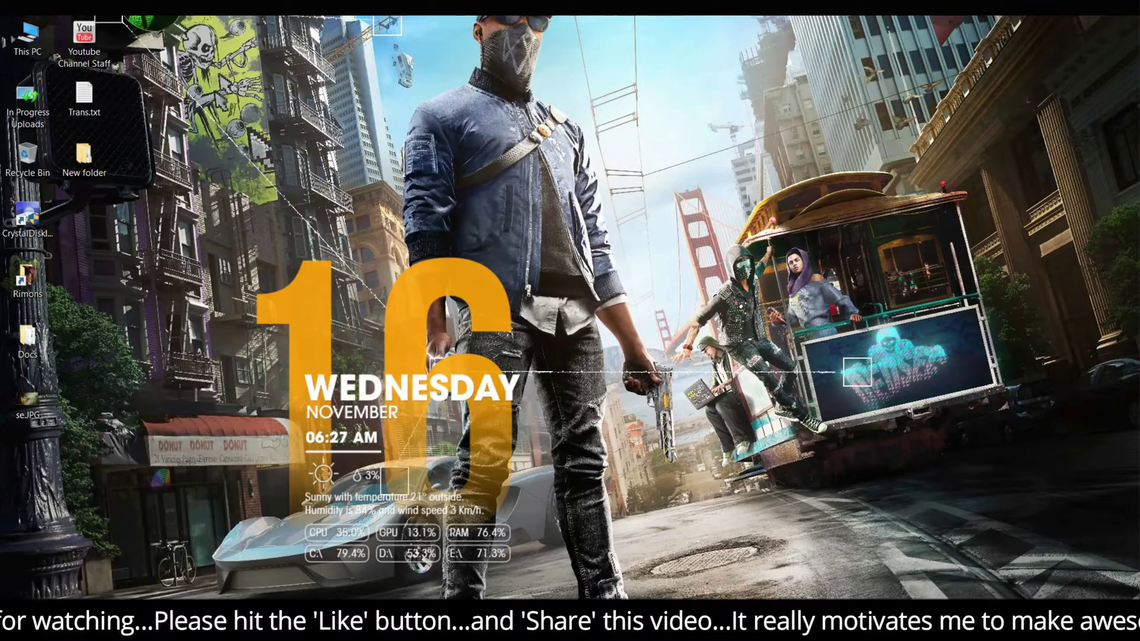
Step: Start Speech Recognition from a 'windows' search, voice-open This PC, then close it and stop listening
key("super")
type("windows")
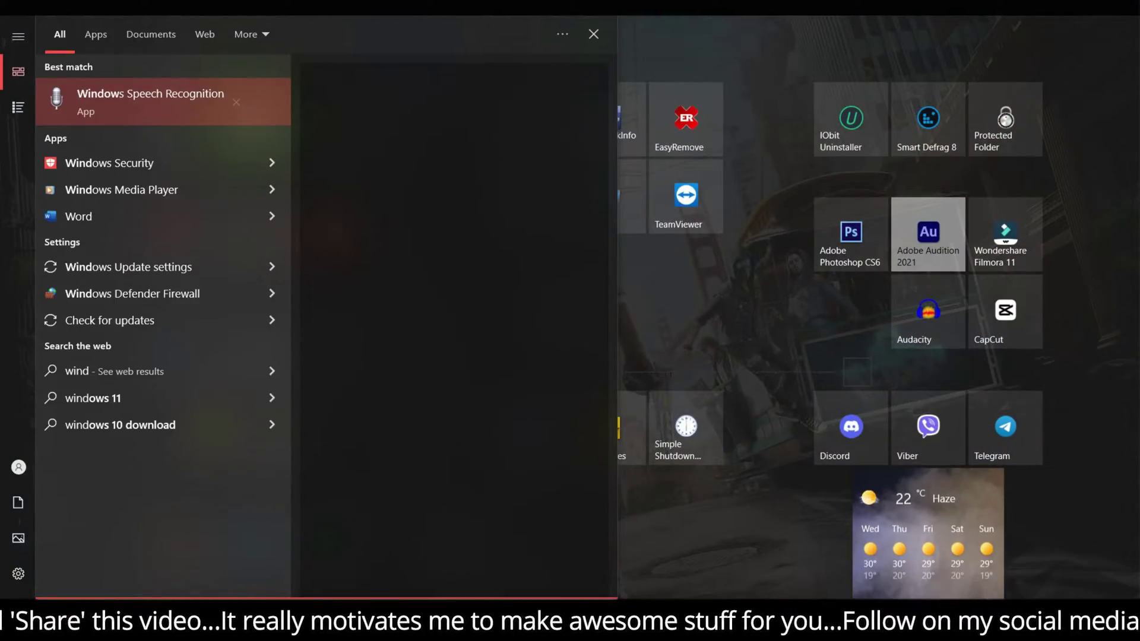
key("Return")
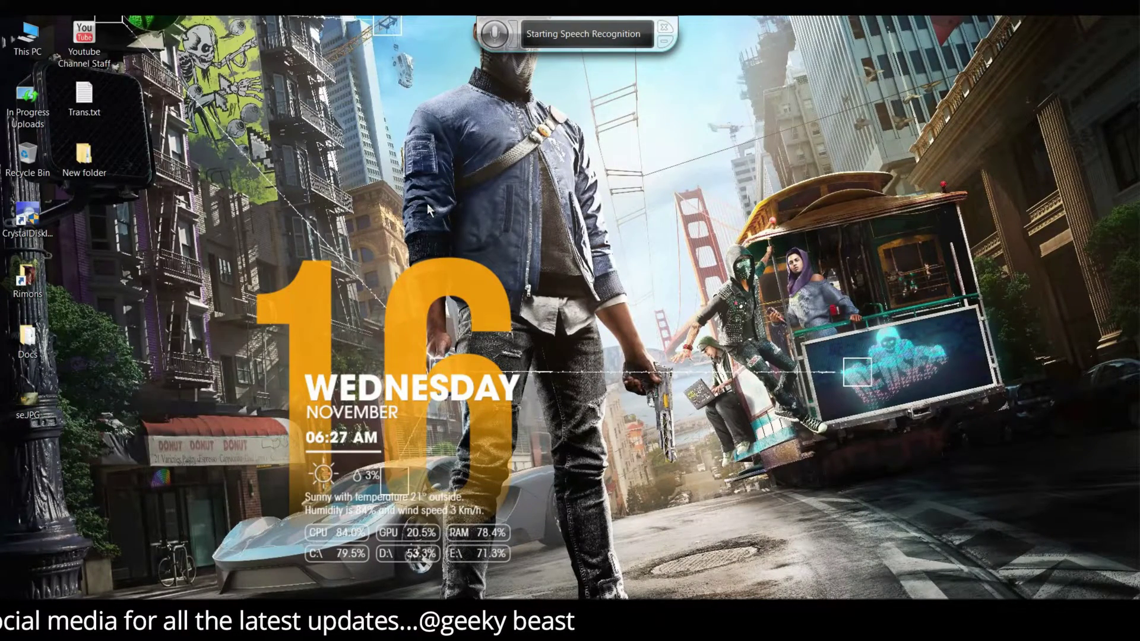
left_click(504, 46)
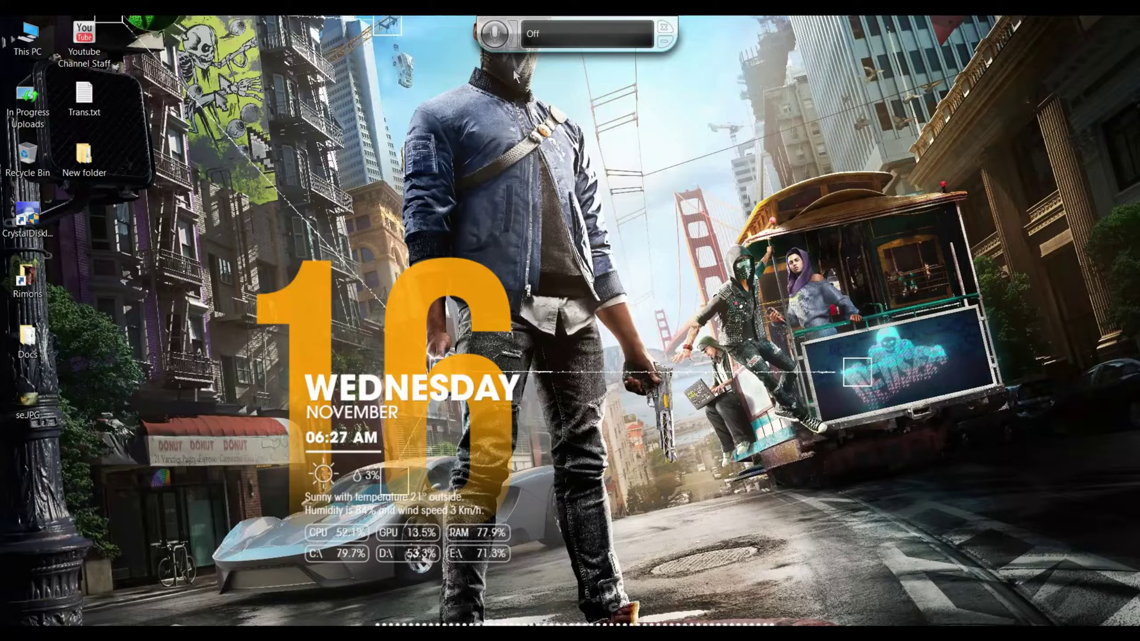
left_click(496, 41)
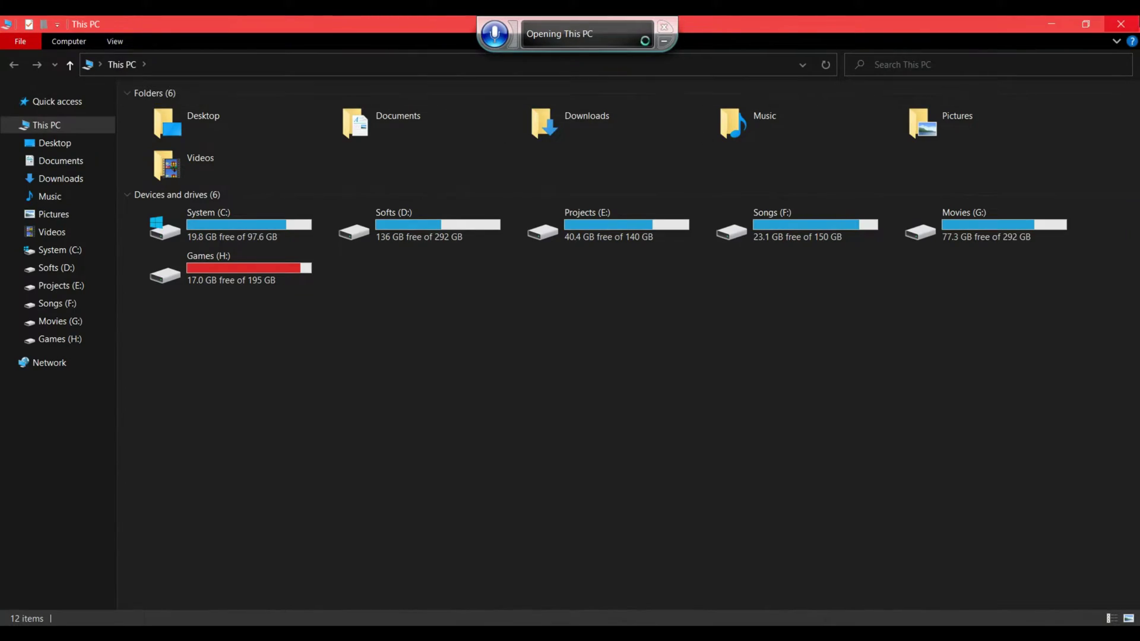
key("alt+F4")
left_click(496, 37)
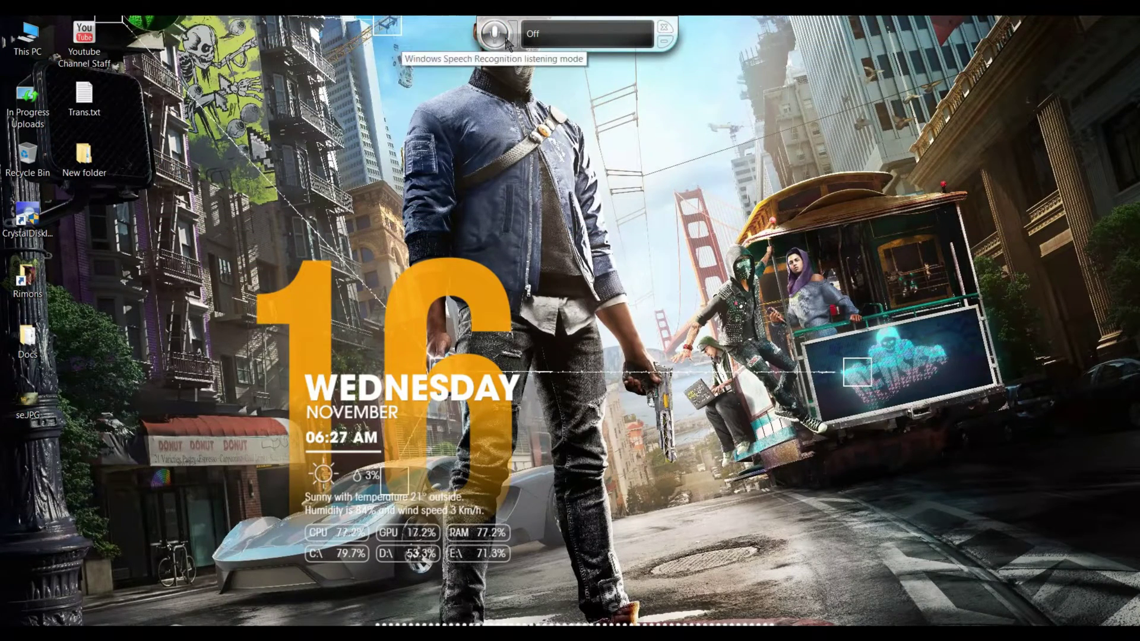
Step: Switch the Speech Recognition microphone on to voice-open the Recycle Bin, then turn listening off
left_click(495, 34)
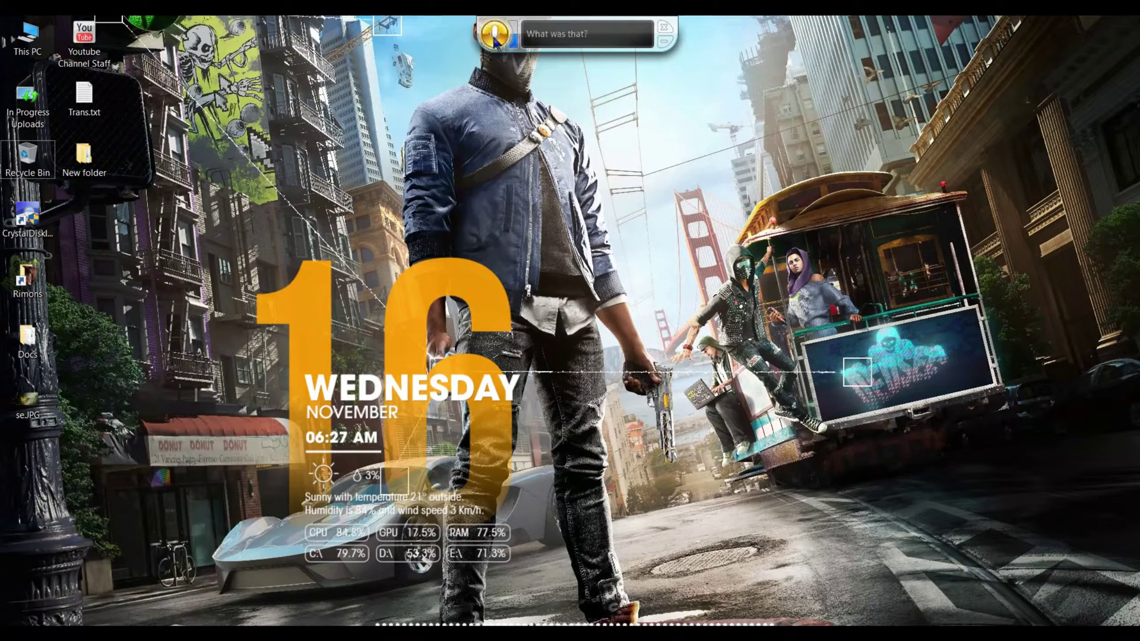
left_click(496, 37)
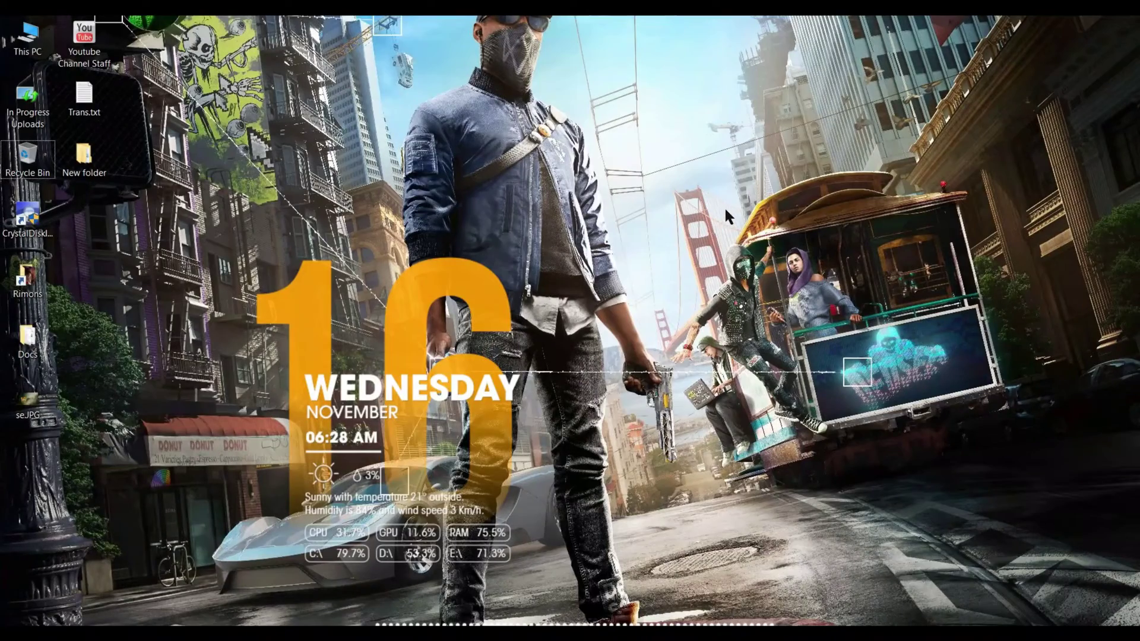
Step: Turn Night light on from the Action Center quick actions
key("super+a")
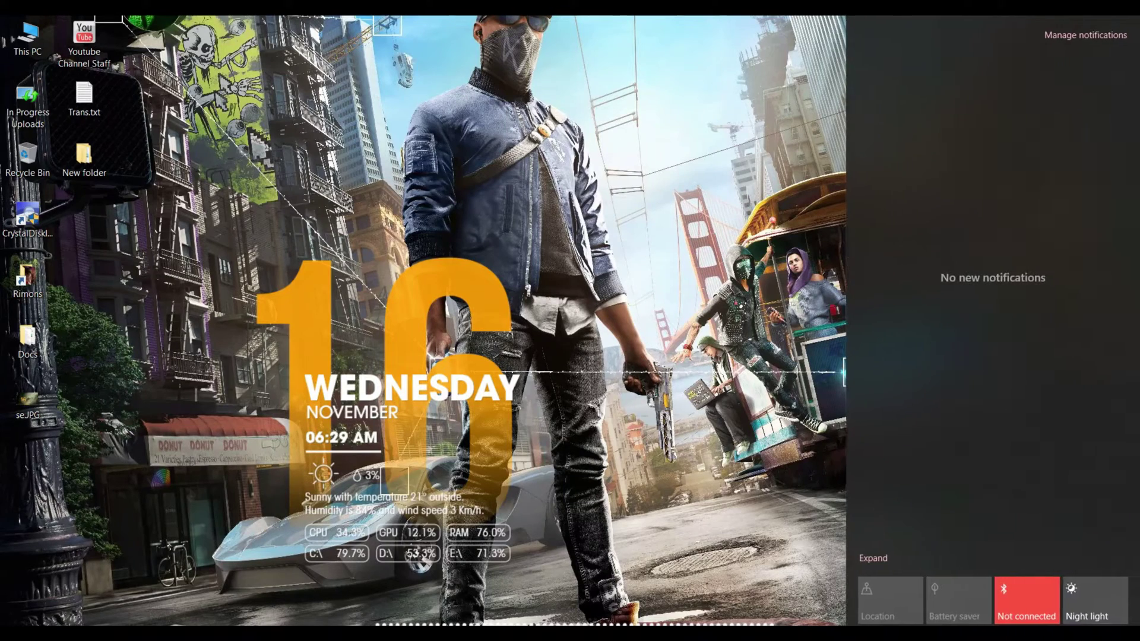
key("super+a")
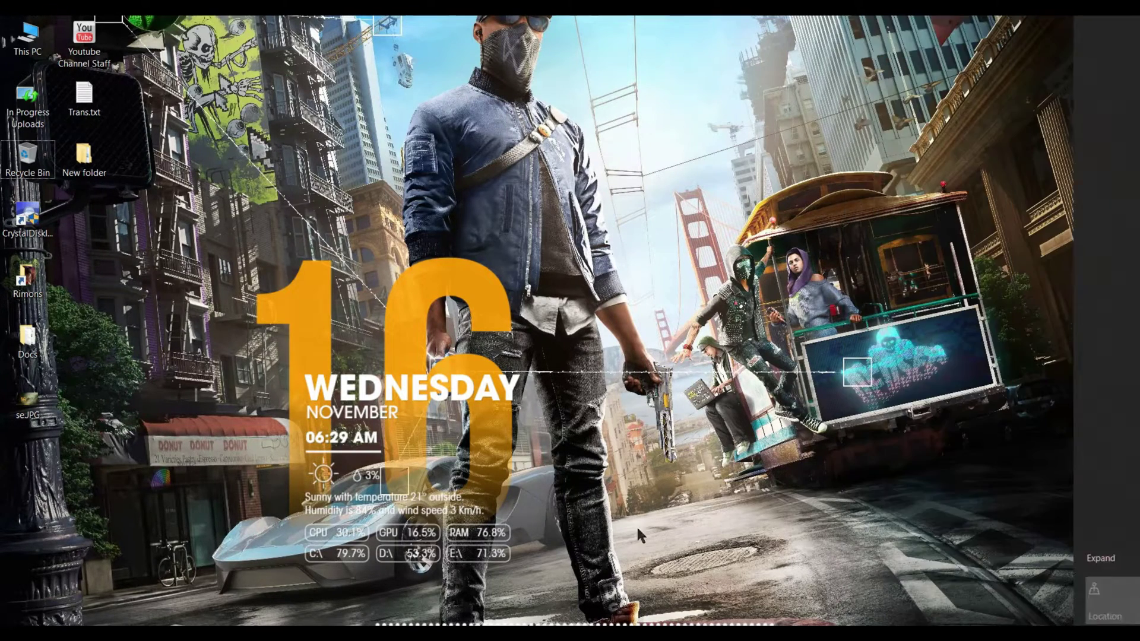
key("super+a")
left_click(1091, 618)
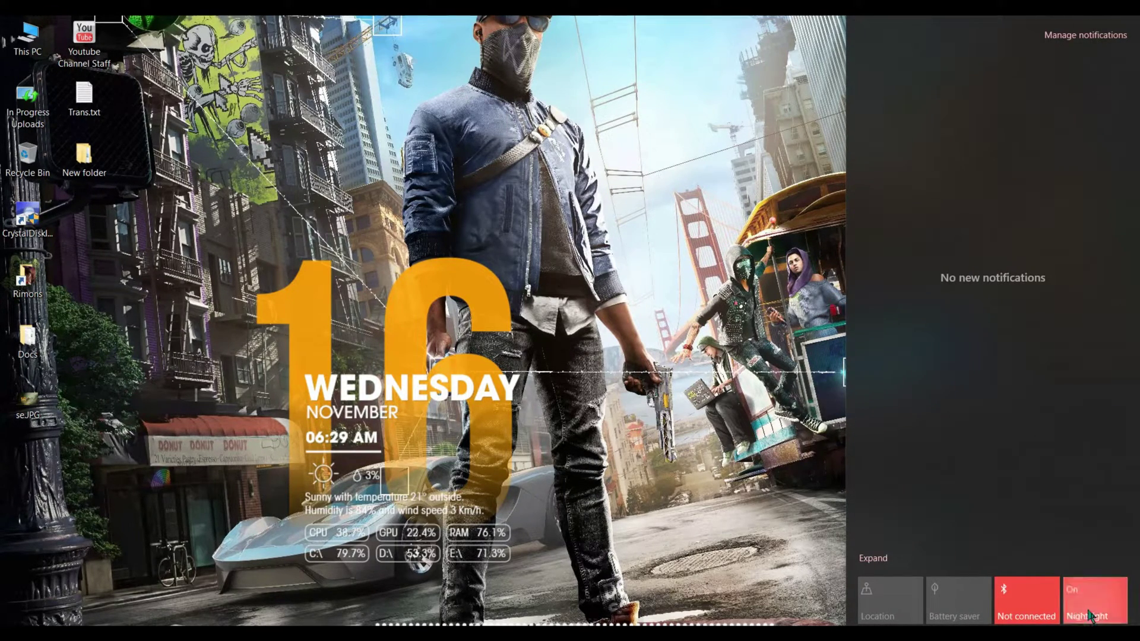
key("super+a")
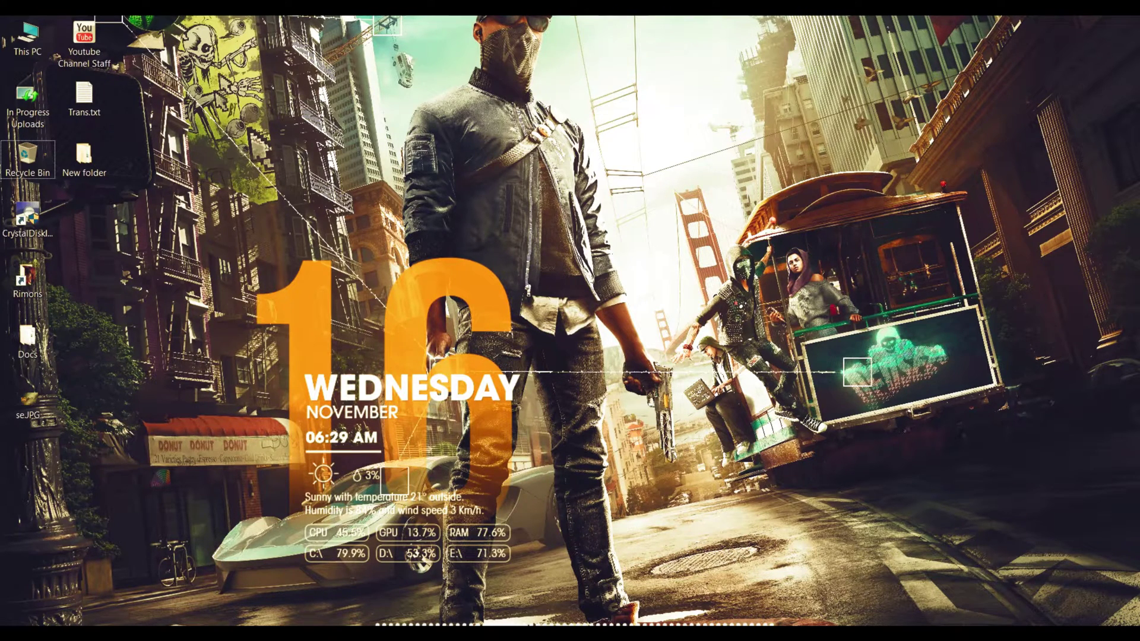
Step: Open the Display settings through Night light's right-click Go to Settings option
key("super+a")
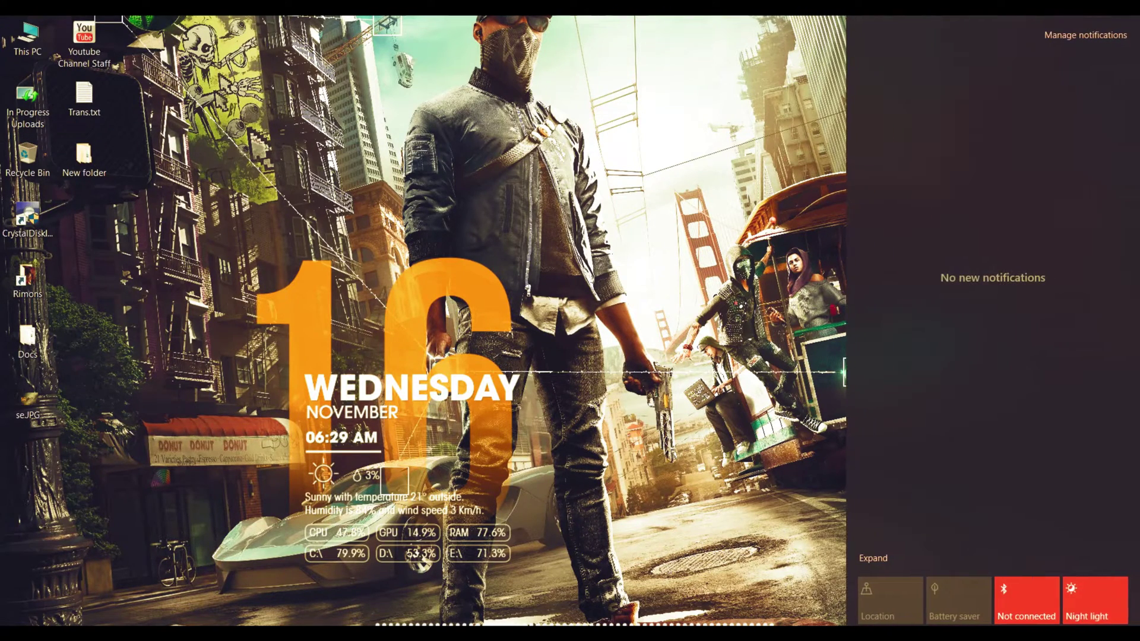
right_click(1100, 612)
left_click(1043, 554)
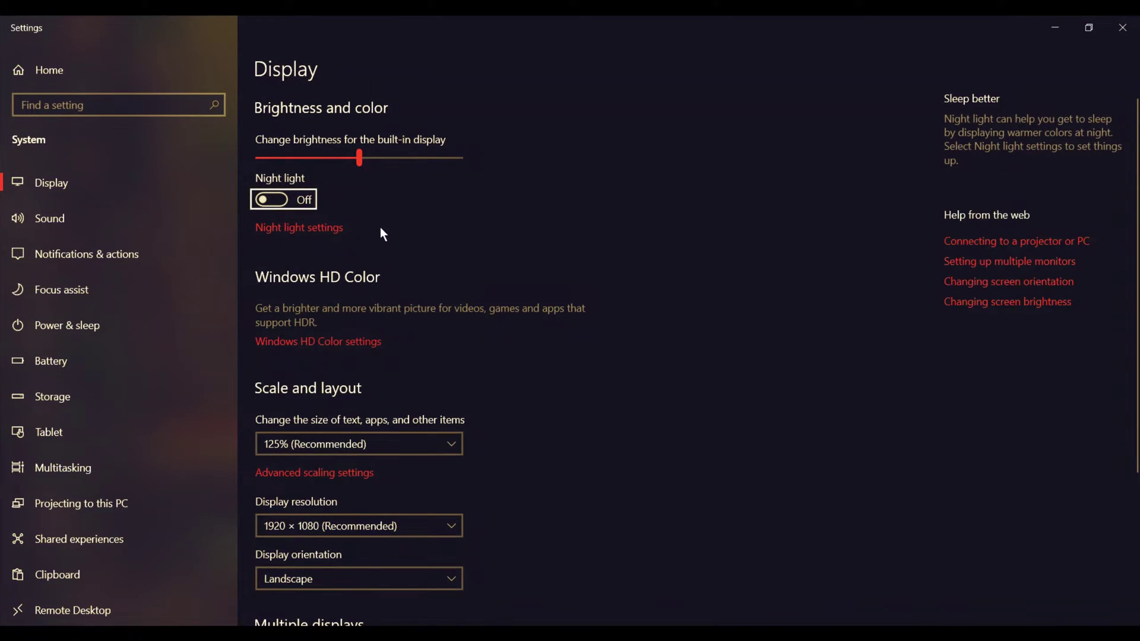
Step: Raise display brightness, switch Night light on, and check its 9:00 PM to 7:00 AM schedule
left_click_drag(358, 163, 302, 166)
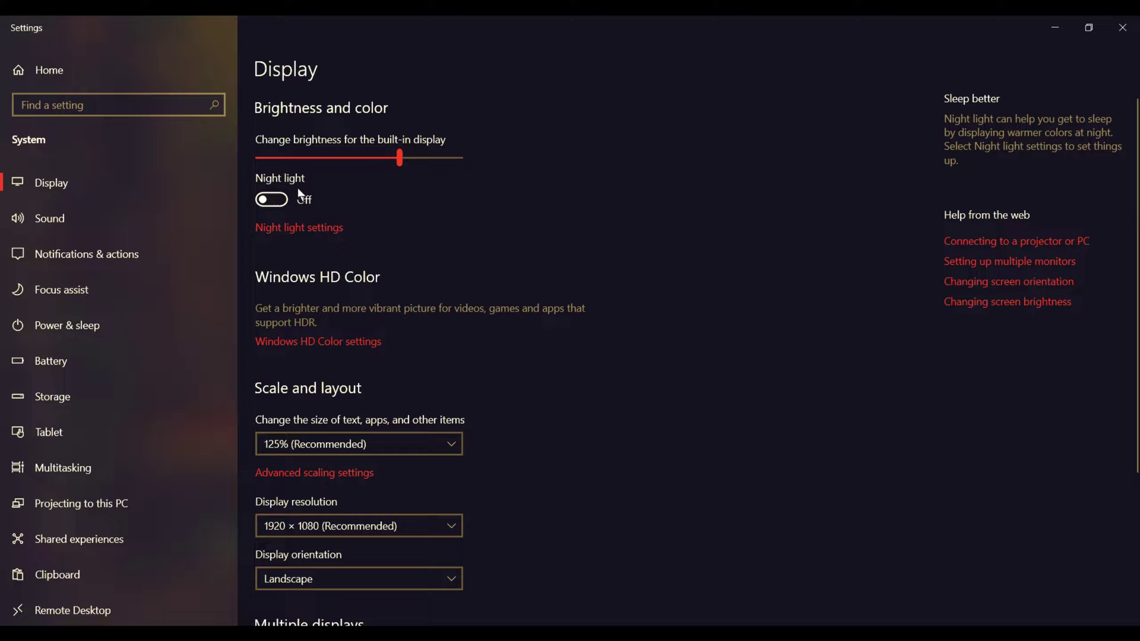
left_click(273, 204)
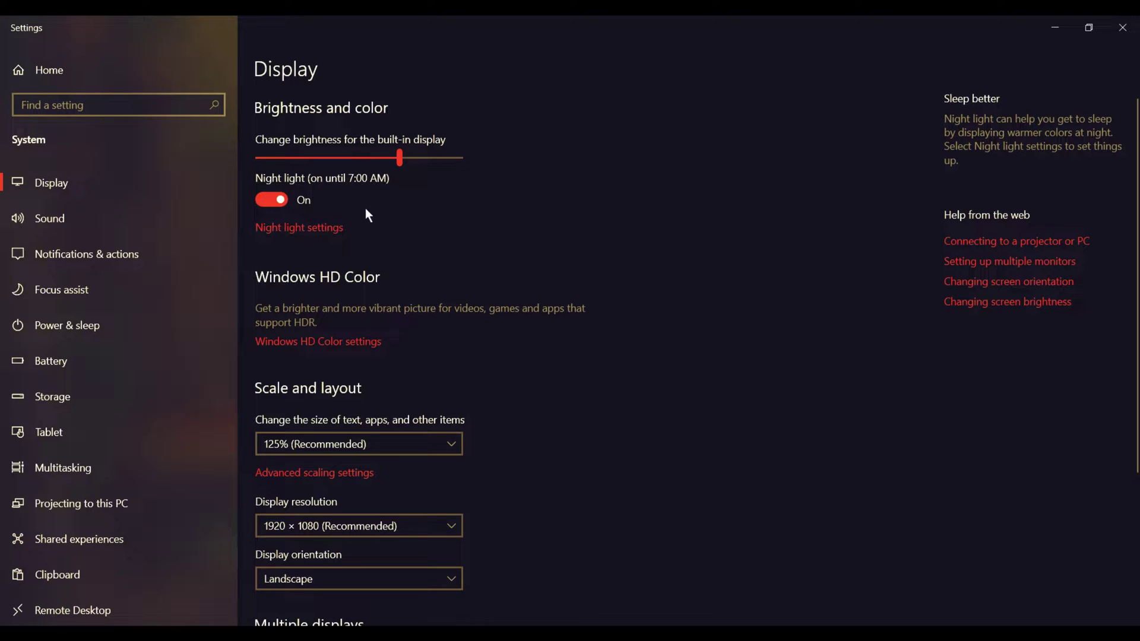
left_click(306, 228)
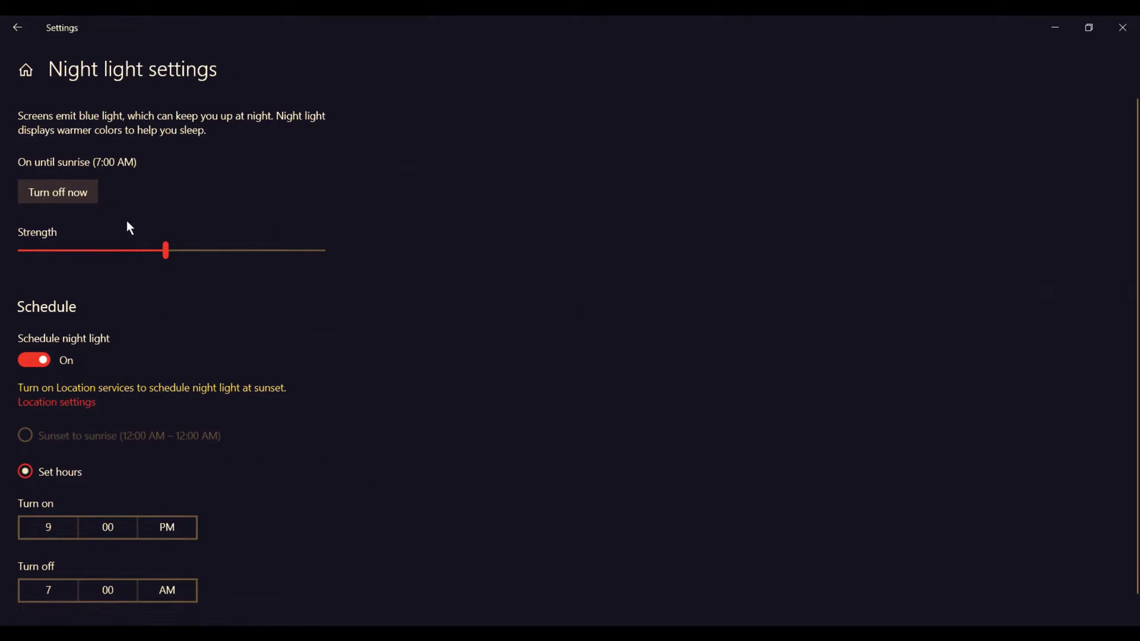
scroll(86, 369, "down", 1)
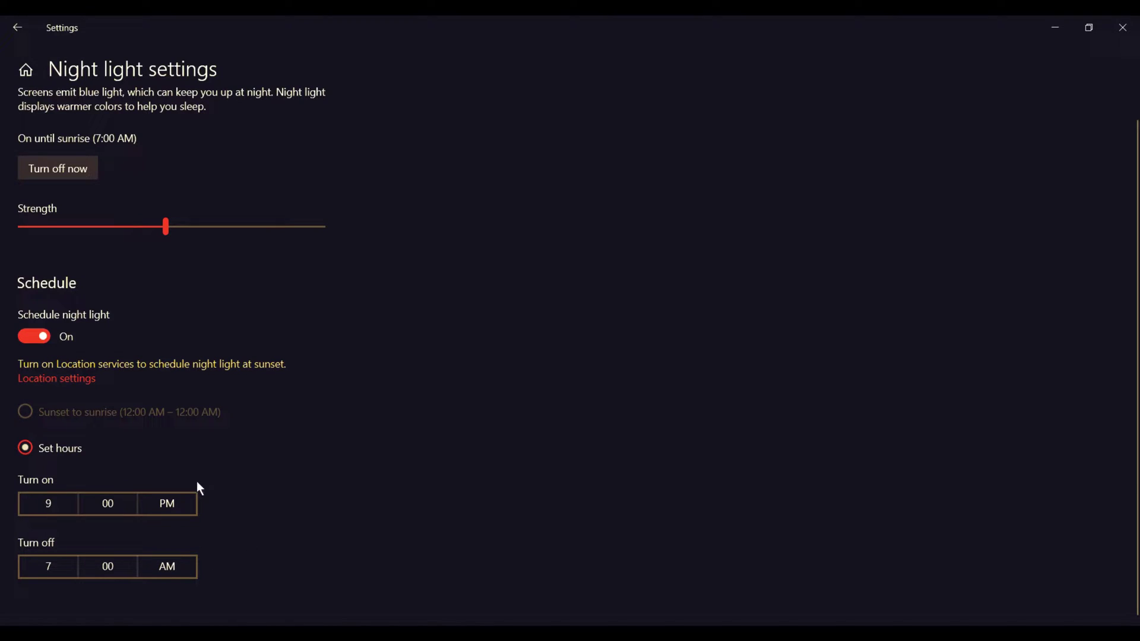
left_click(1123, 28)
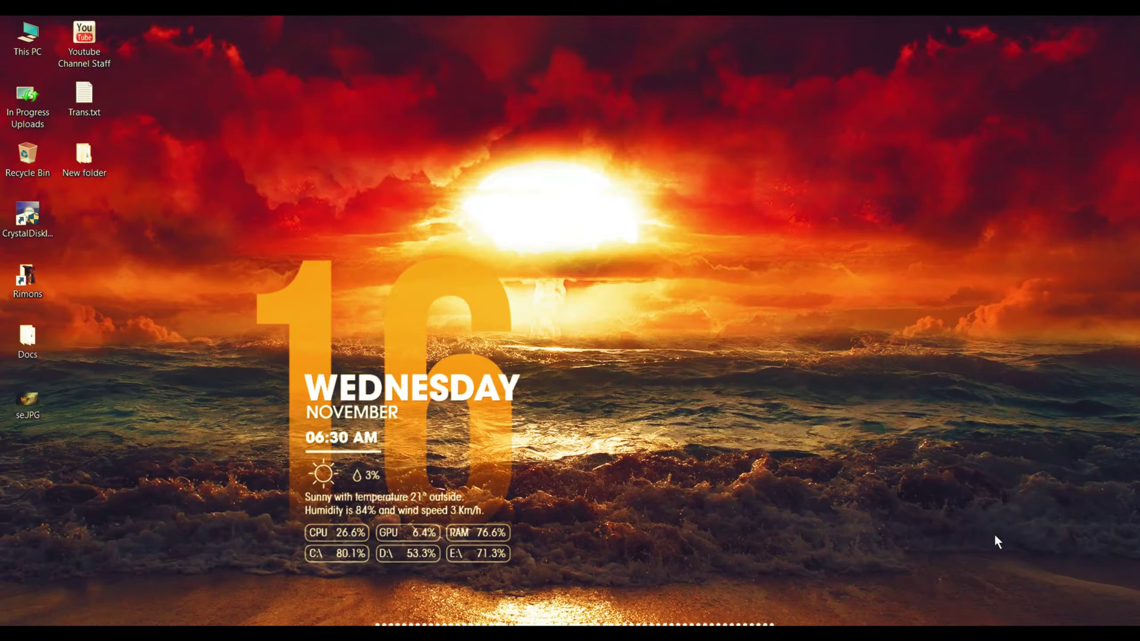
Step: Turn Night light off from the Action Center and return to the desktop
key("super+a")
left_click(1088, 599)
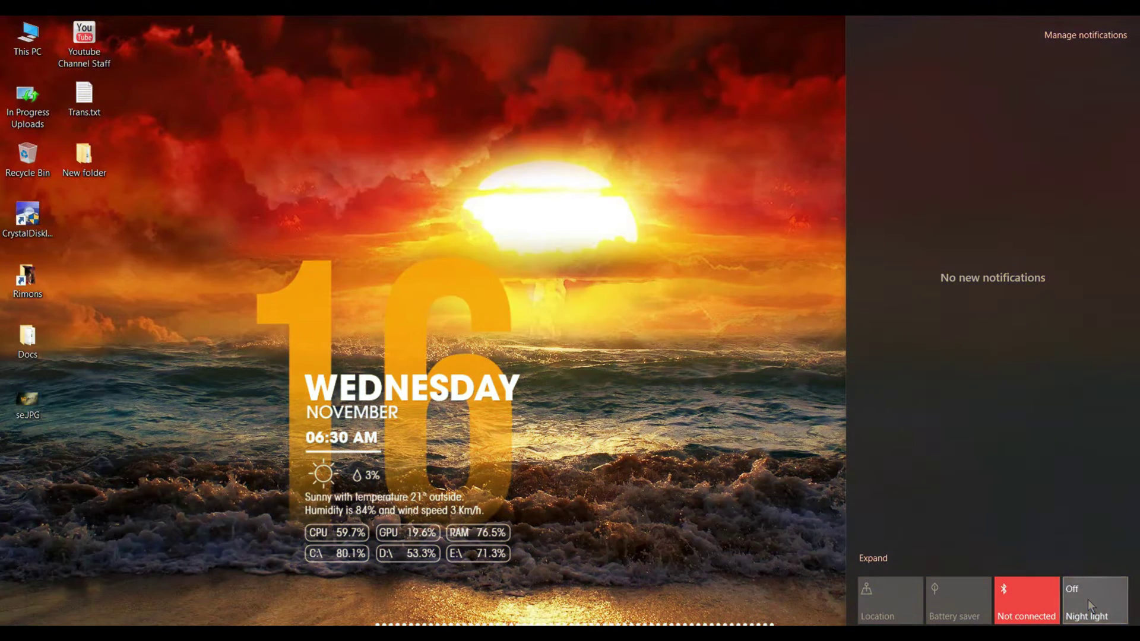
left_click(733, 409)
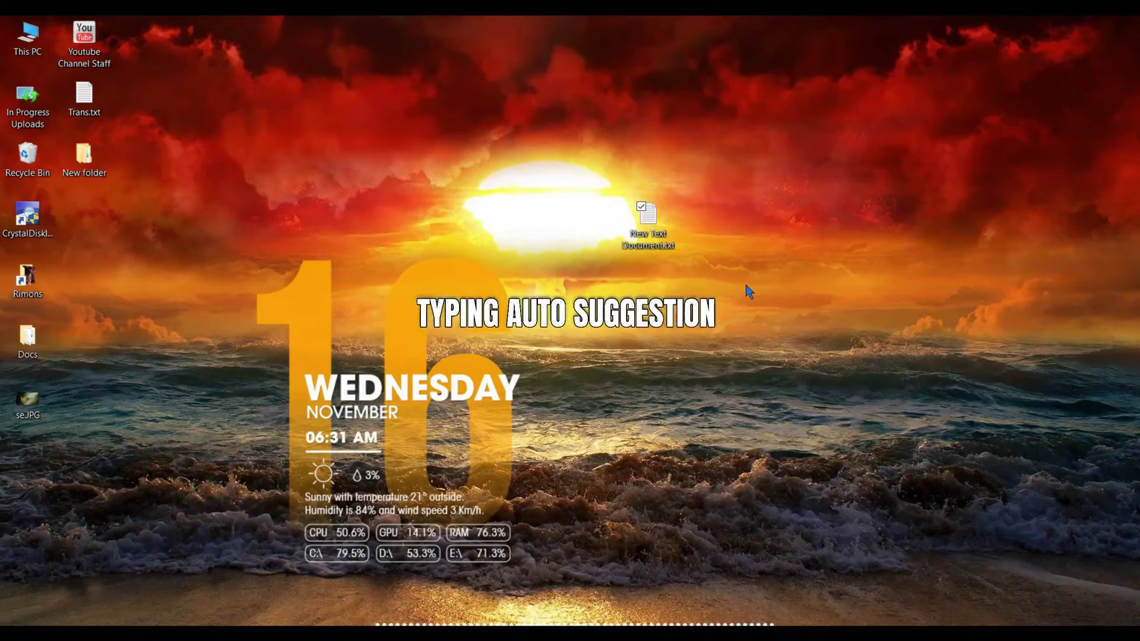
key("super")
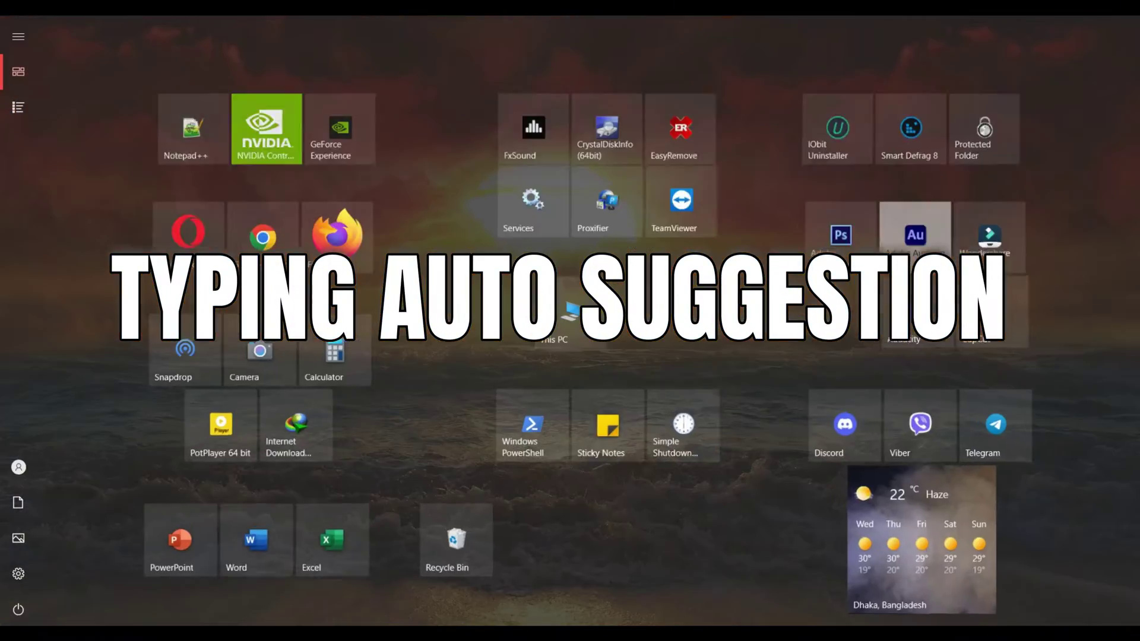
key("super")
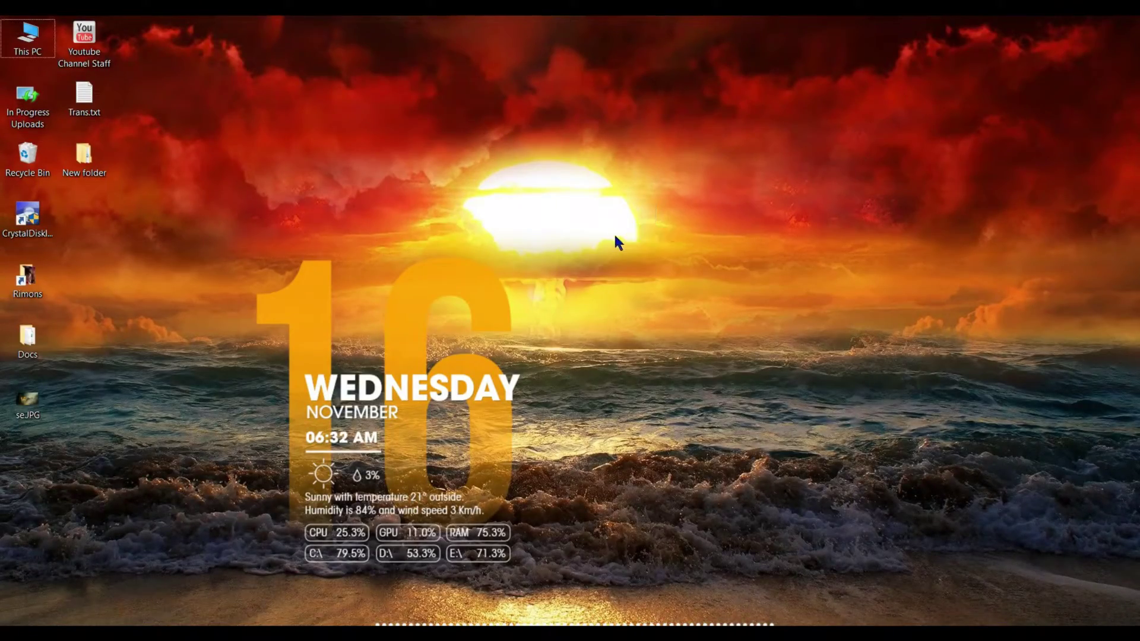
Step: Create New Text Document.txt on the desktop and open it in Notepad
right_click(616, 237)
mouse_move(564, 405)
left_click(687, 540)
key("Return")
double_click(651, 309)
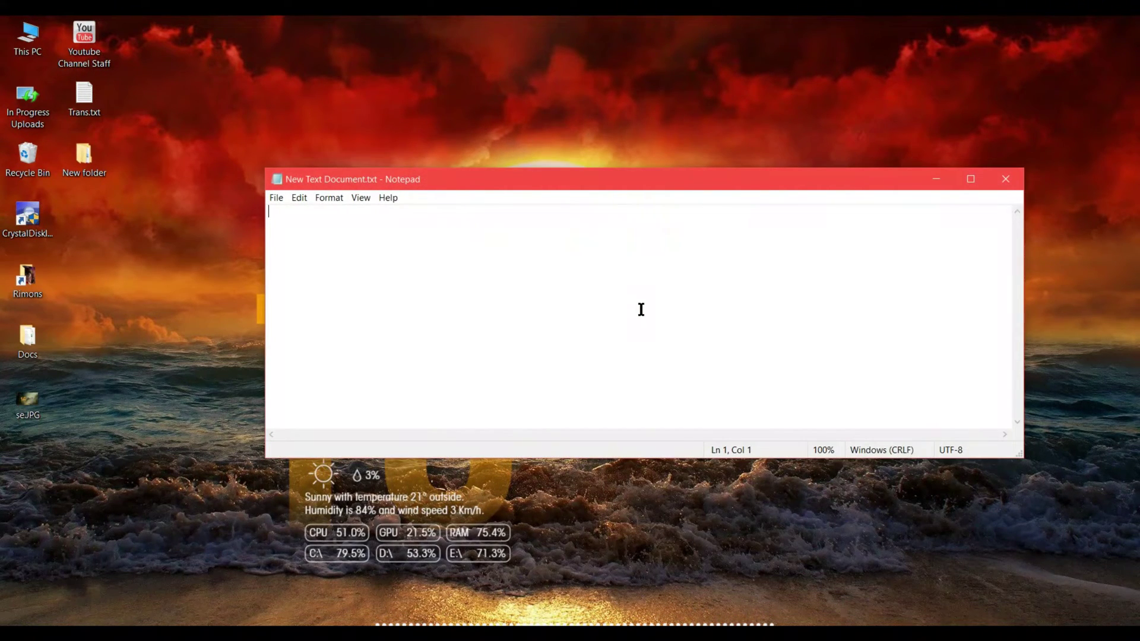
left_click(214, 394)
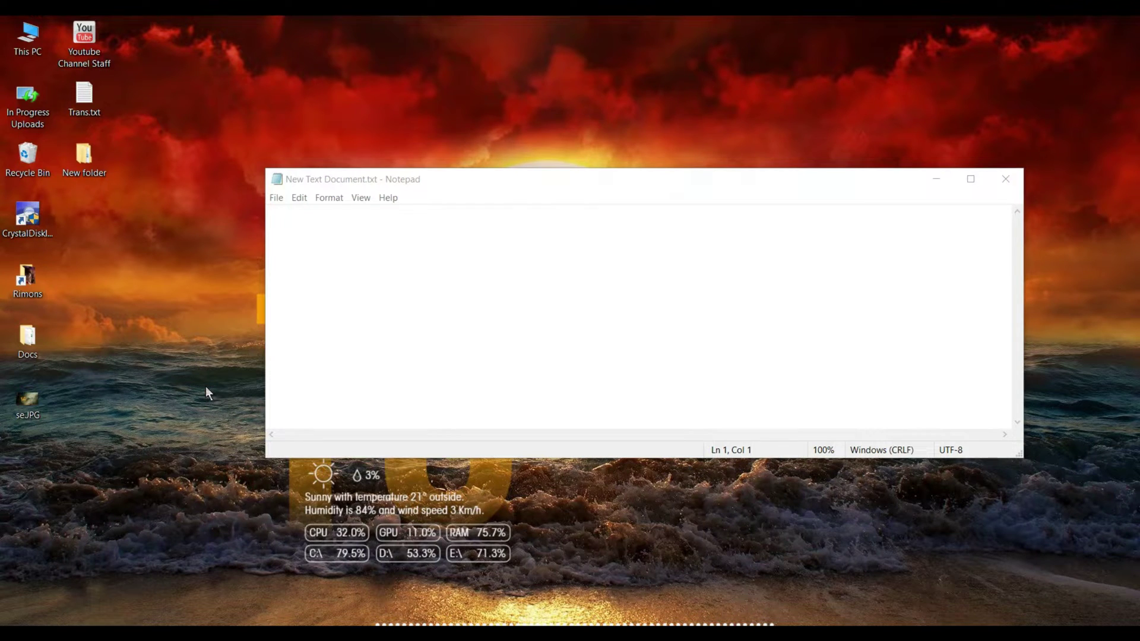
left_click(20, 614)
Step: Turn on 'Show text suggestions as I type' and 'Autocorrect misspelled words' in Typing settings
type("t")
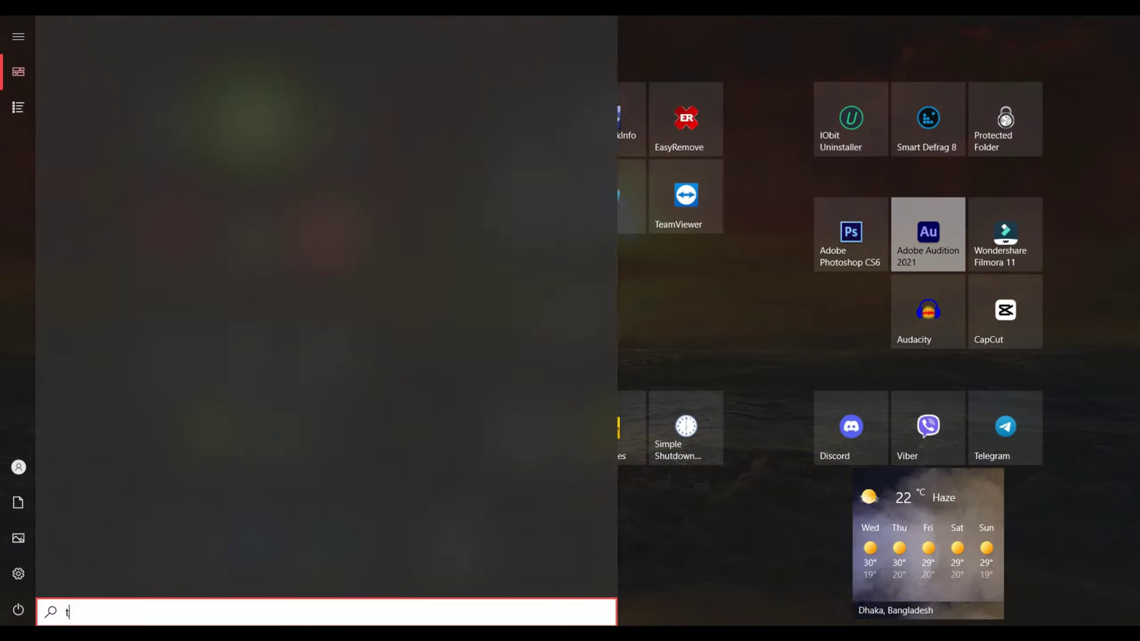
type("yping")
left_click(138, 110)
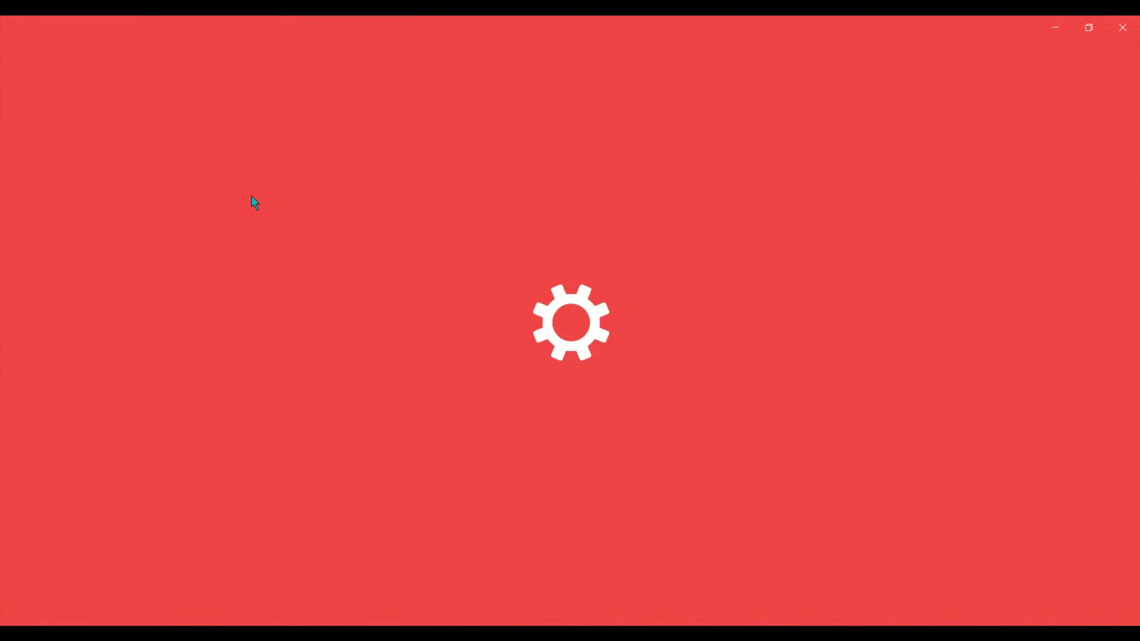
scroll(428, 314, "down", 5)
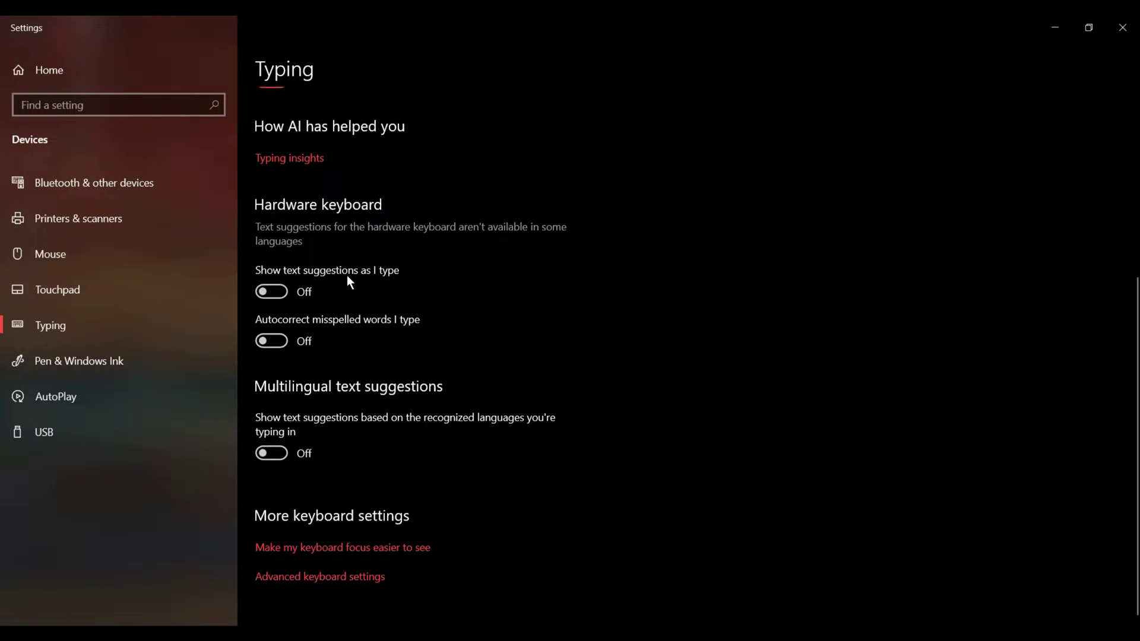
left_click(272, 294)
left_click(275, 342)
left_click(1055, 27)
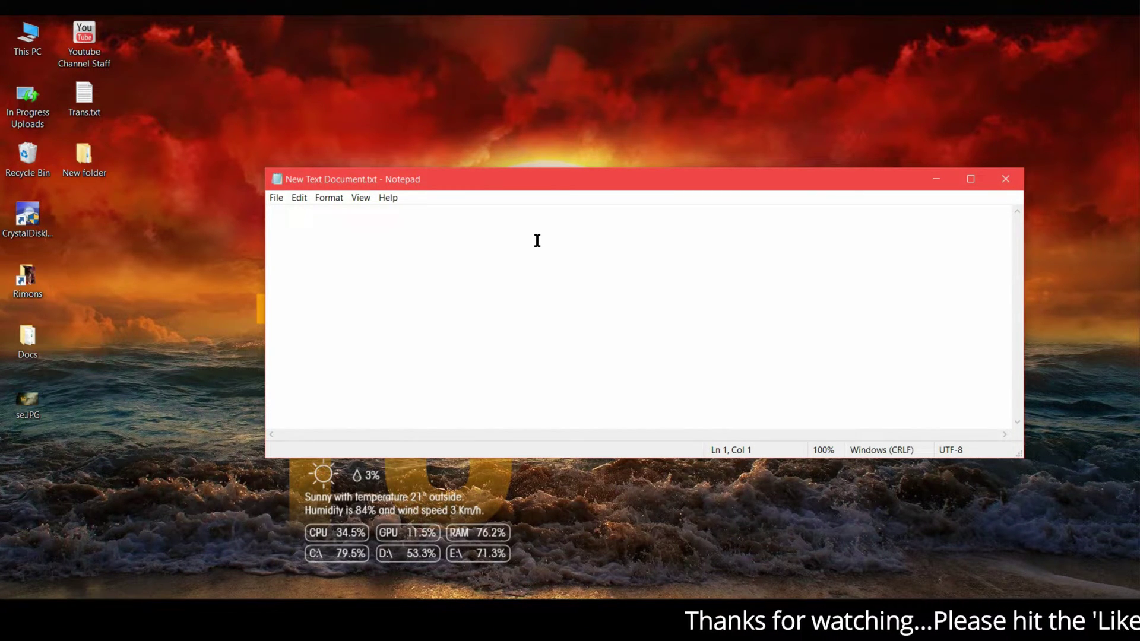
Step: Type 'mispello', replace it with 'Introducriuon', and accept the 'Introduction' suggestion
type("mis")
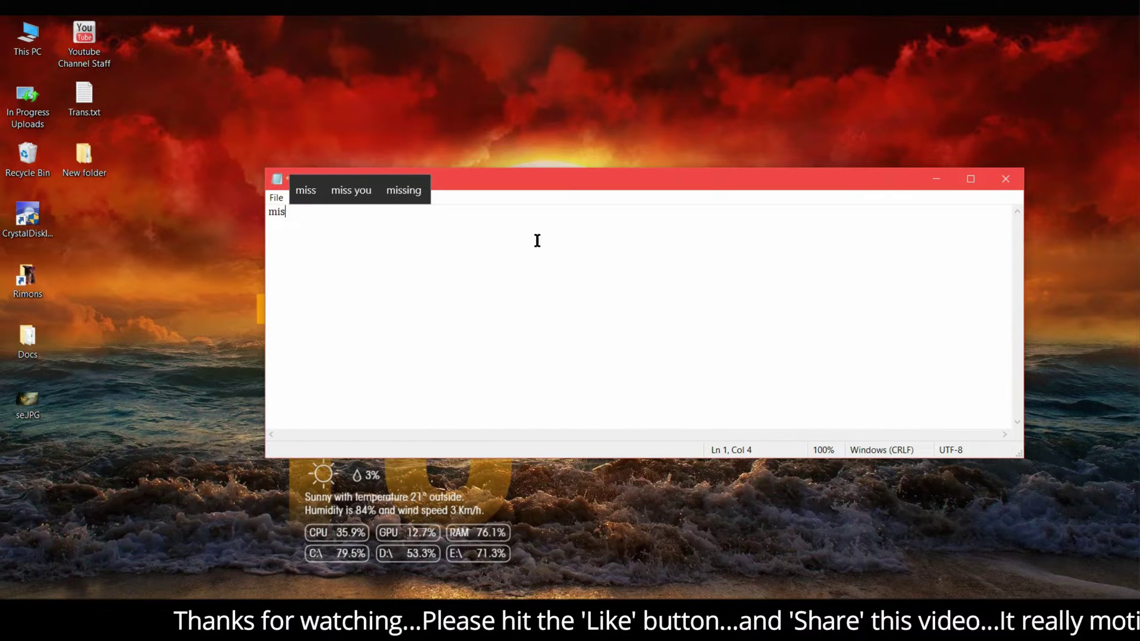
type("pello")
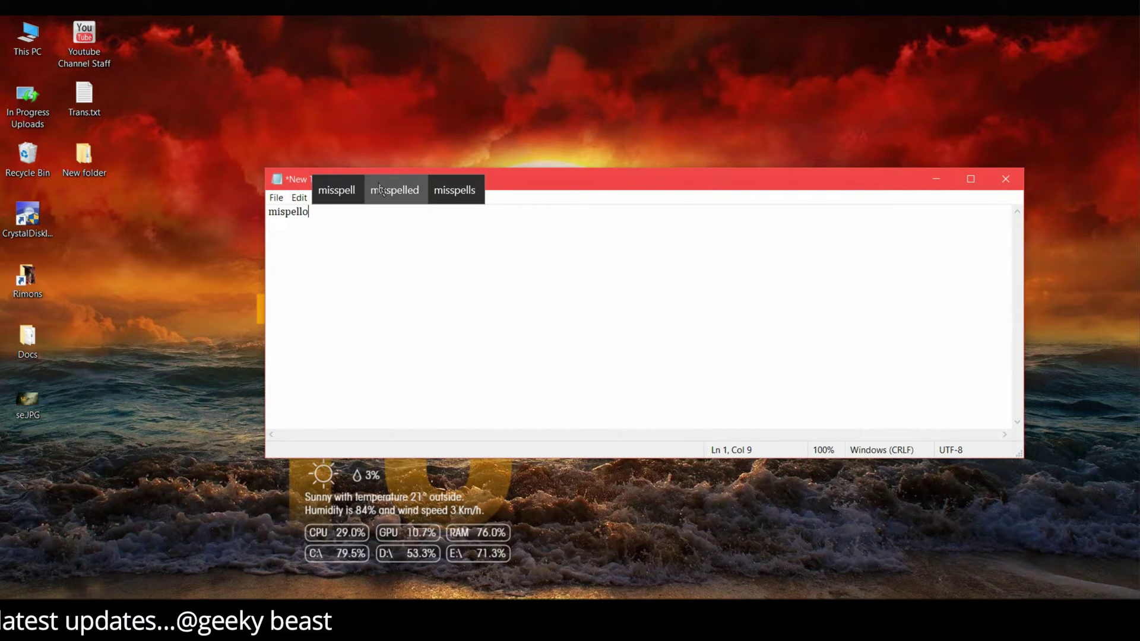
key("ctrl+a")
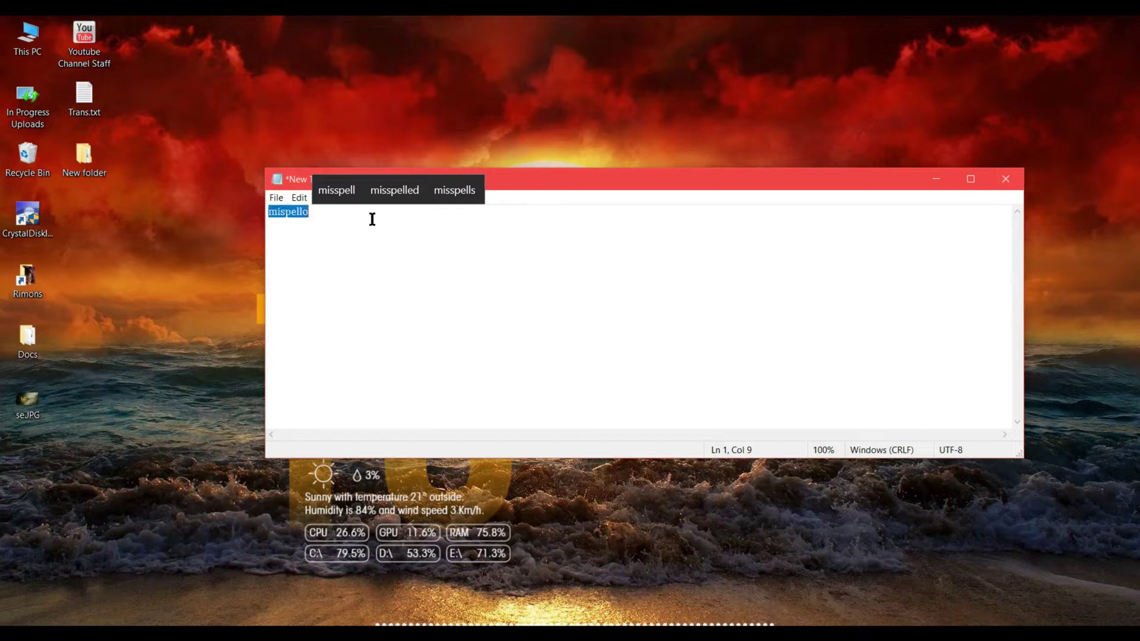
type("Int")
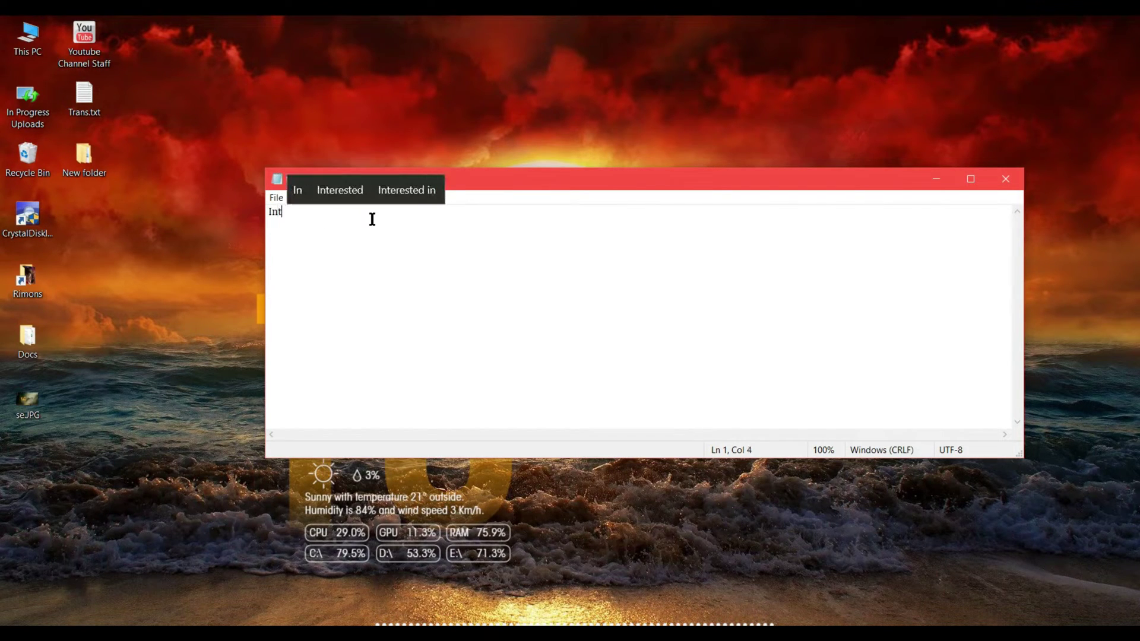
type("roducriuon")
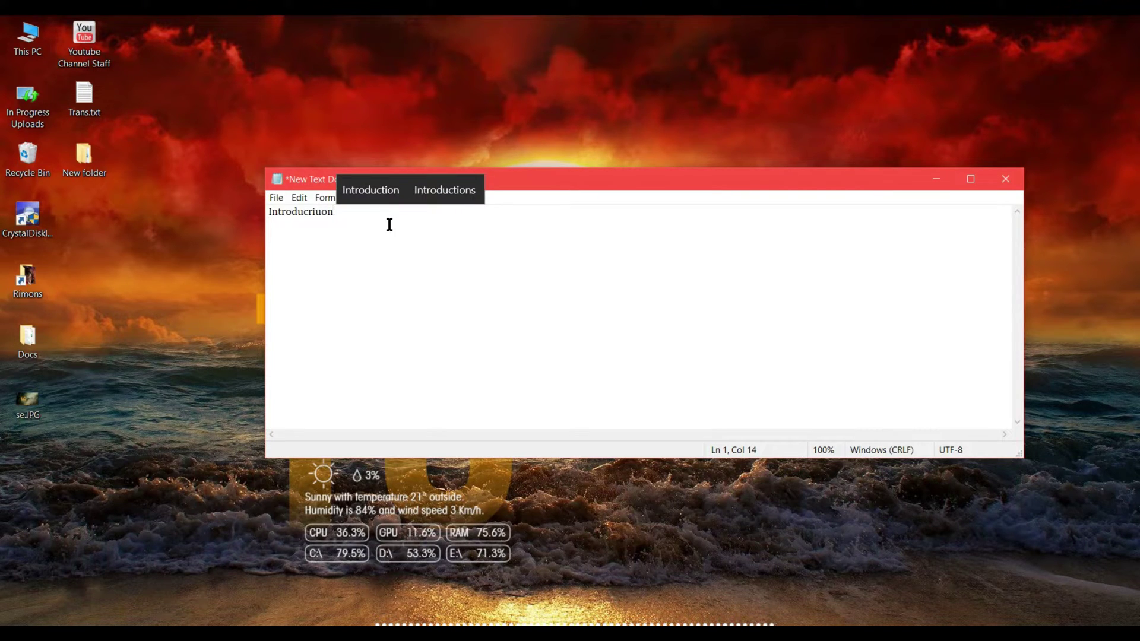
left_click(368, 200)
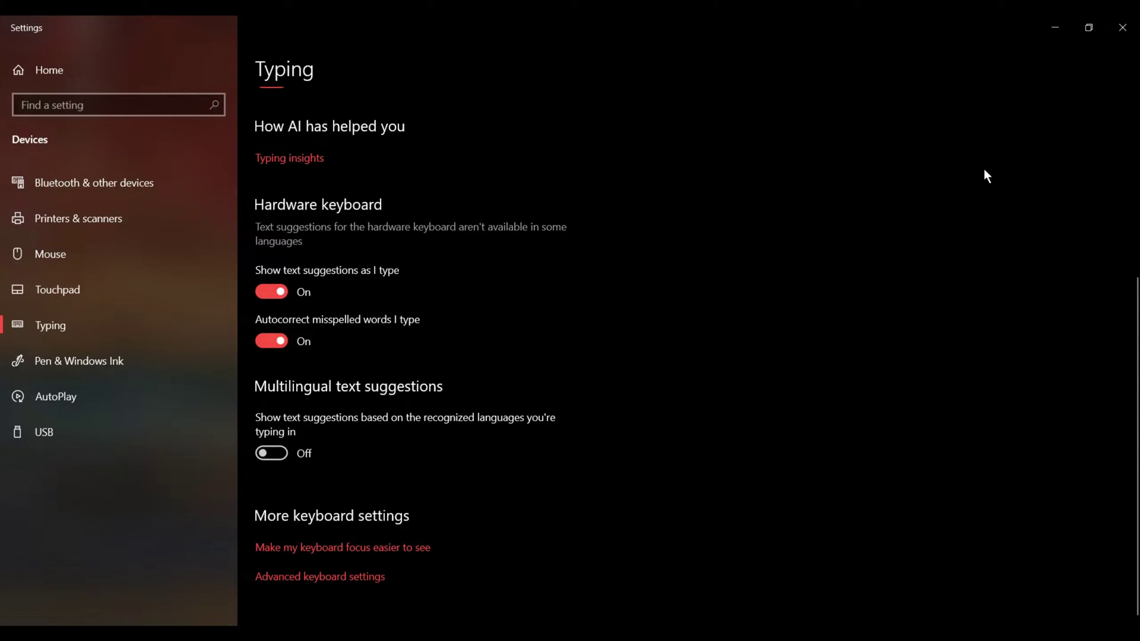
Step: Minimize the Typing settings window to leave the desktop showing
left_click(1055, 27)
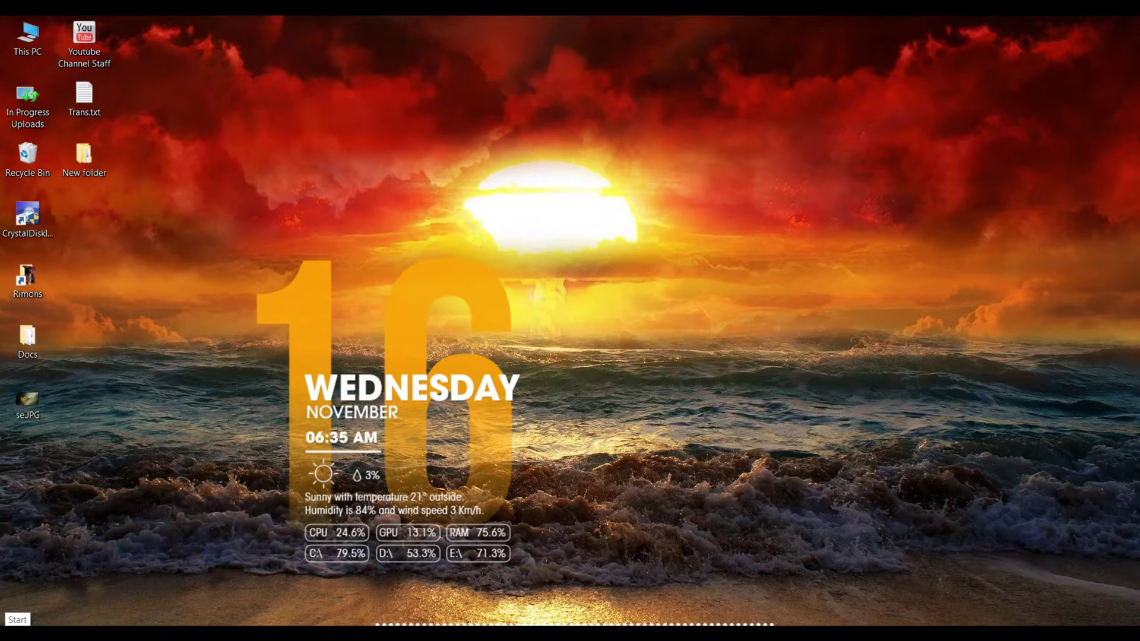
key("super")
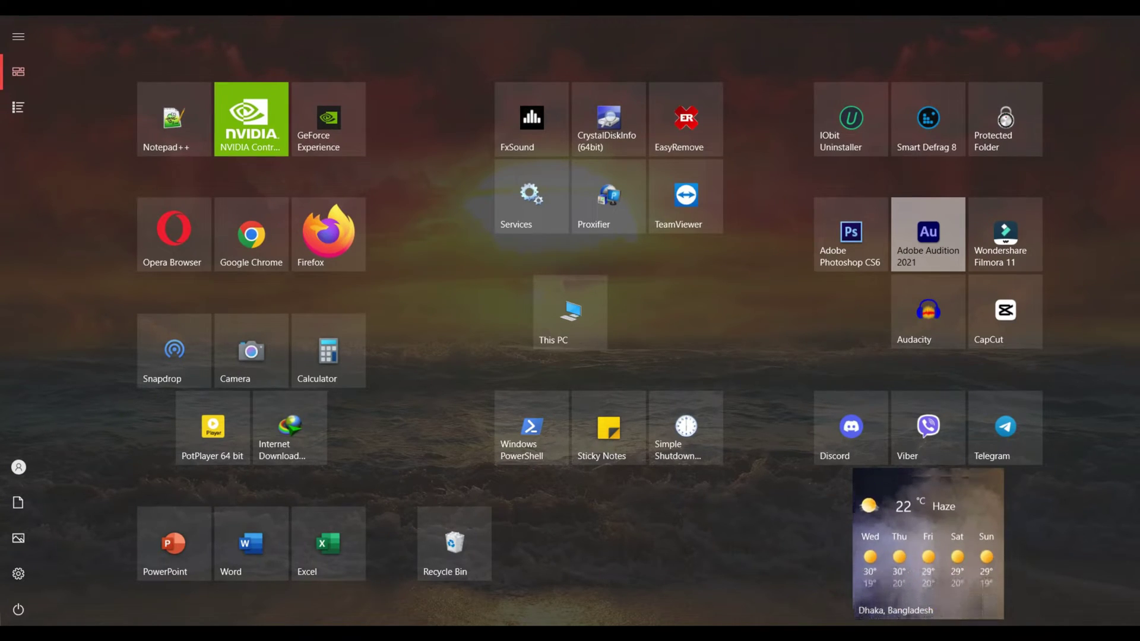
Step: Launch Snipping Tool via a 'snip' search and take a free-form snip around the sun
type("snip")
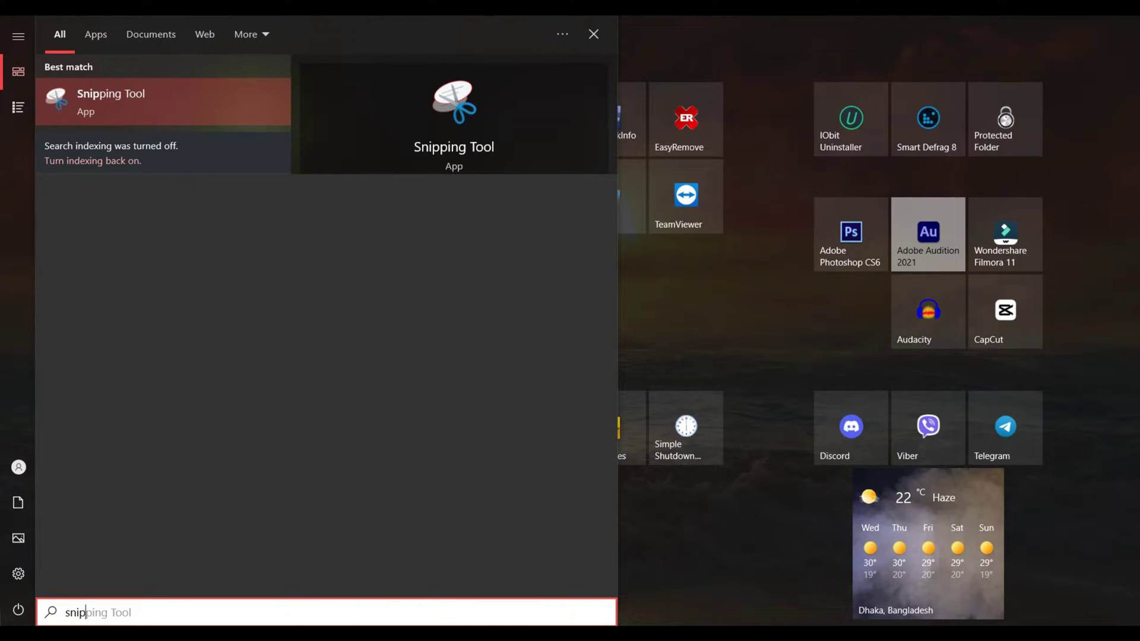
key("Return")
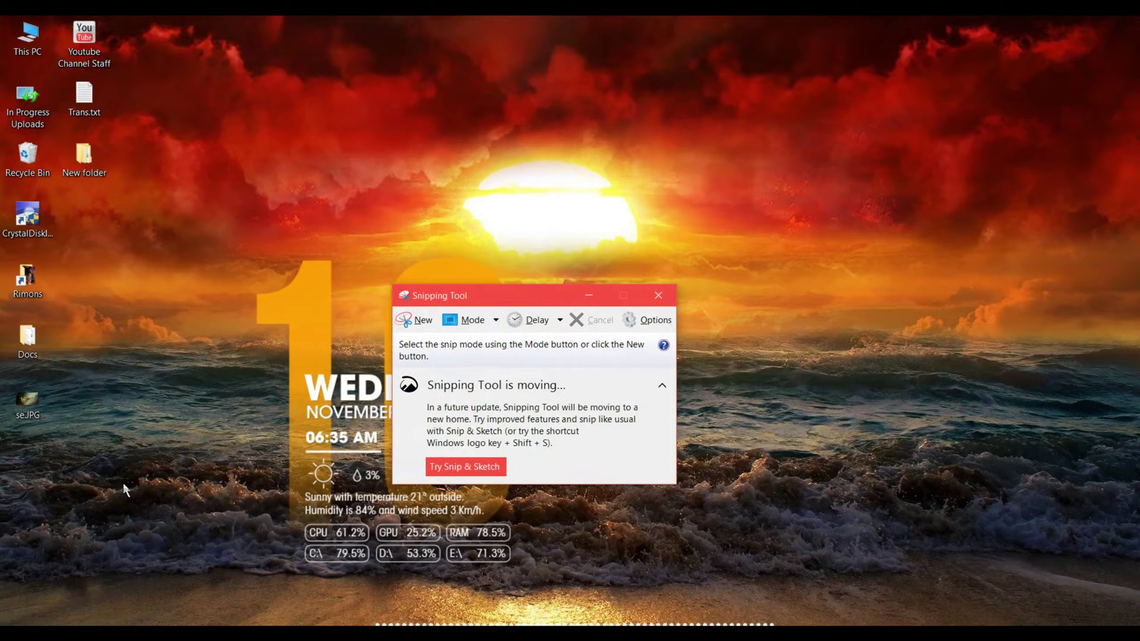
left_click_drag(486, 297, 581, 266)
left_click(590, 288)
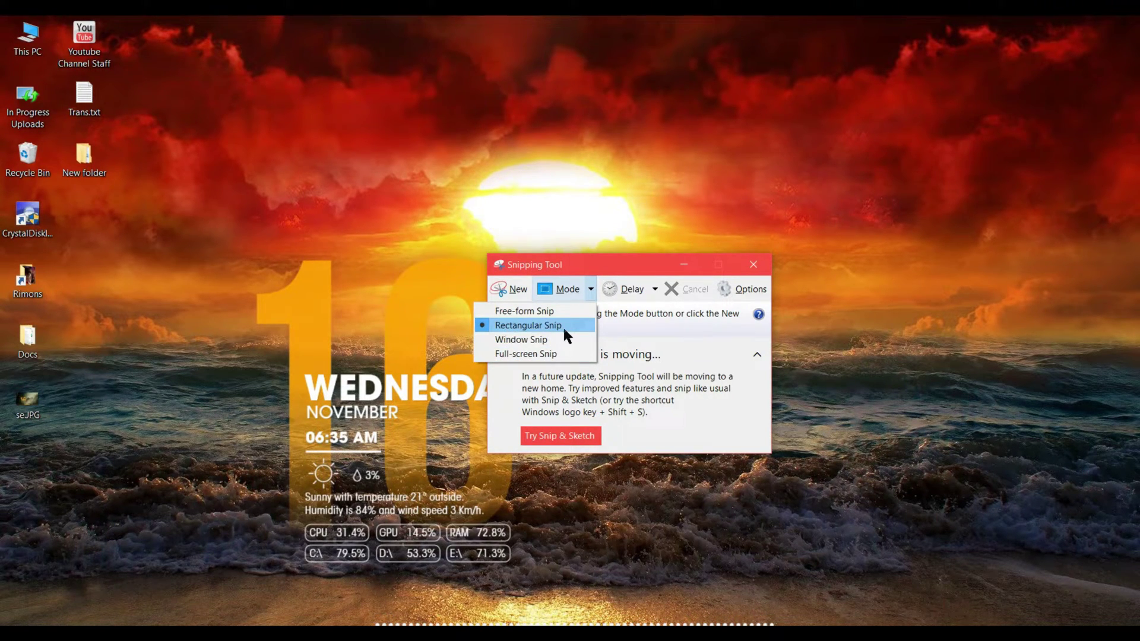
left_click(542, 314)
left_click_drag(545, 270, 850, 284)
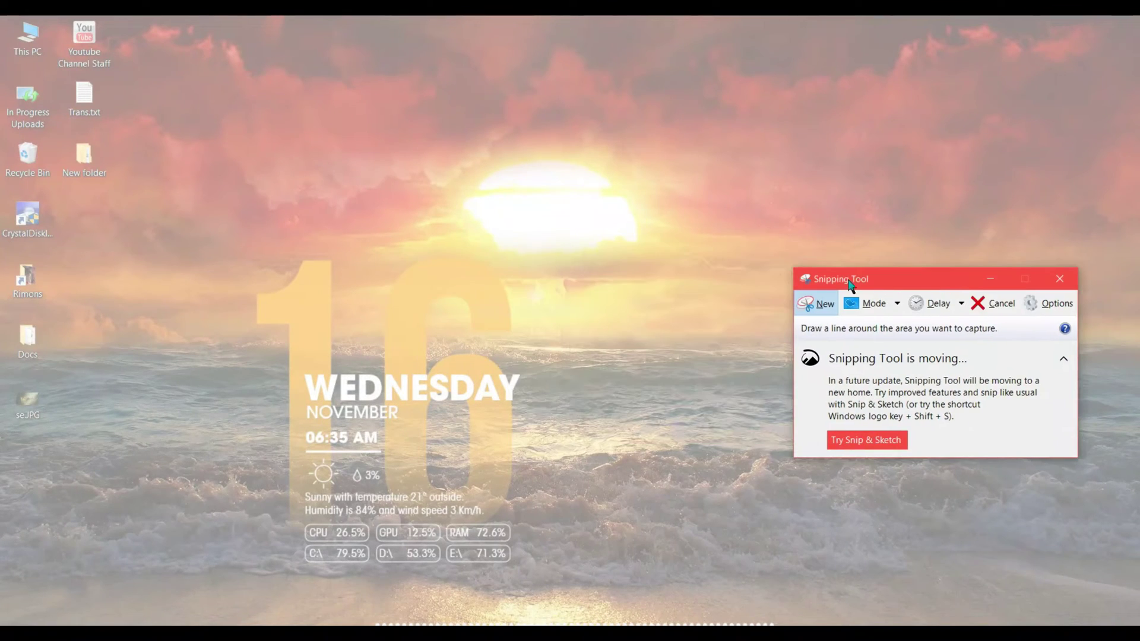
mouse_move(525, 271)
left_mouse_down()
mouse_move(687, 249)
mouse_move(641, 145)
mouse_move(466, 155)
mouse_move(478, 258)
mouse_move(534, 274)
left_mouse_up()
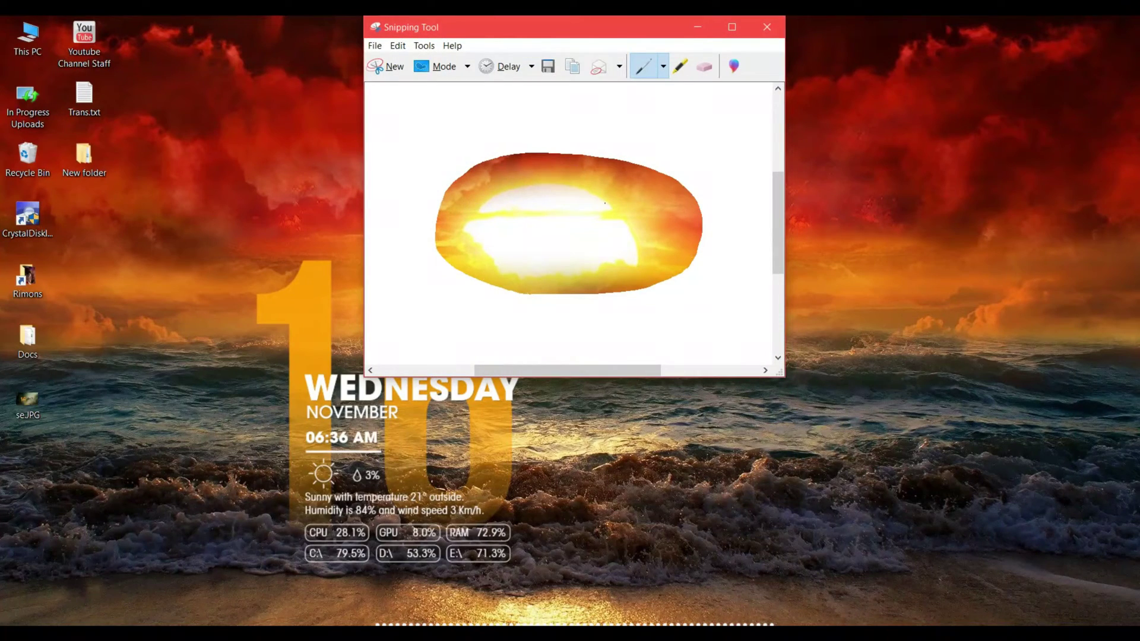
Step: Switch the snipping mode to Rectangular Snip
left_click_drag(588, 27, 630, 55)
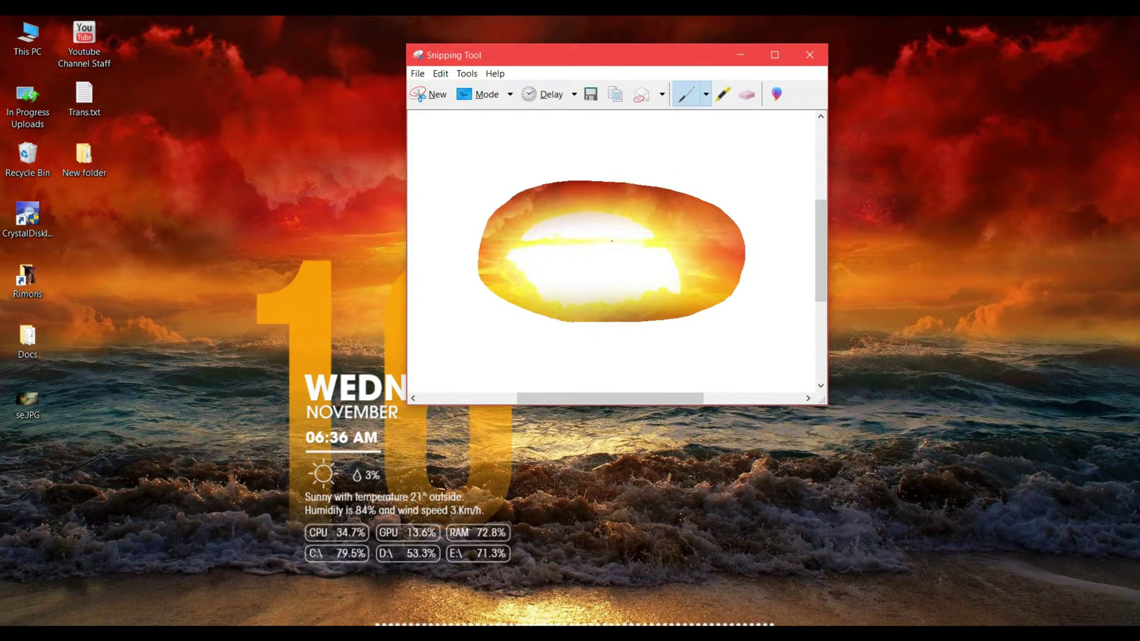
left_click(509, 92)
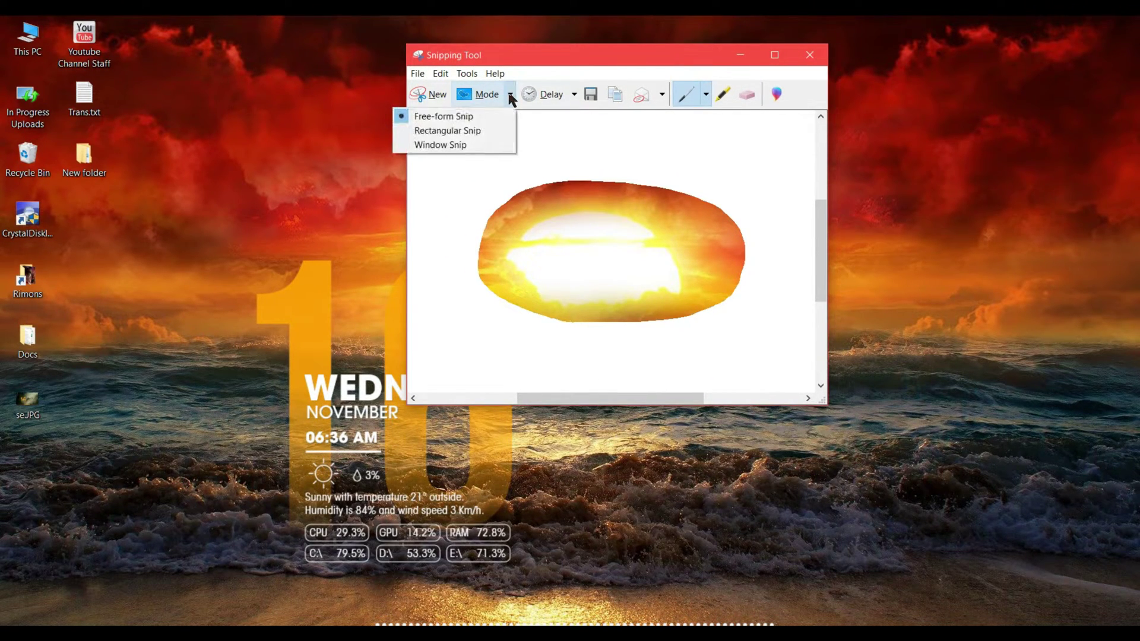
left_click(471, 131)
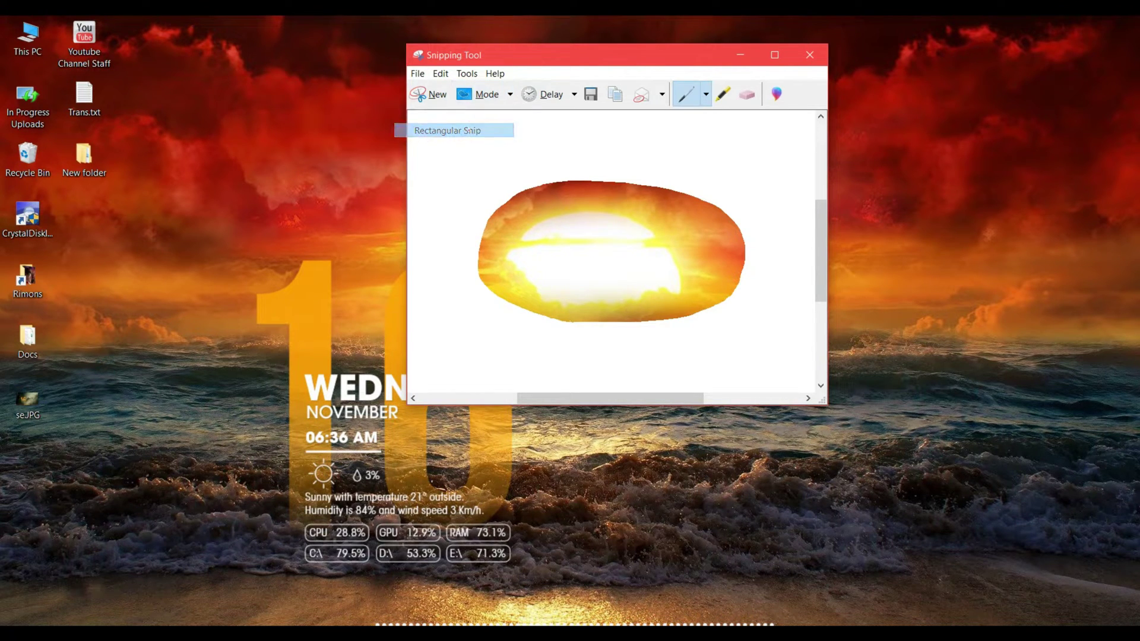
left_click_drag(495, 60, 535, 101)
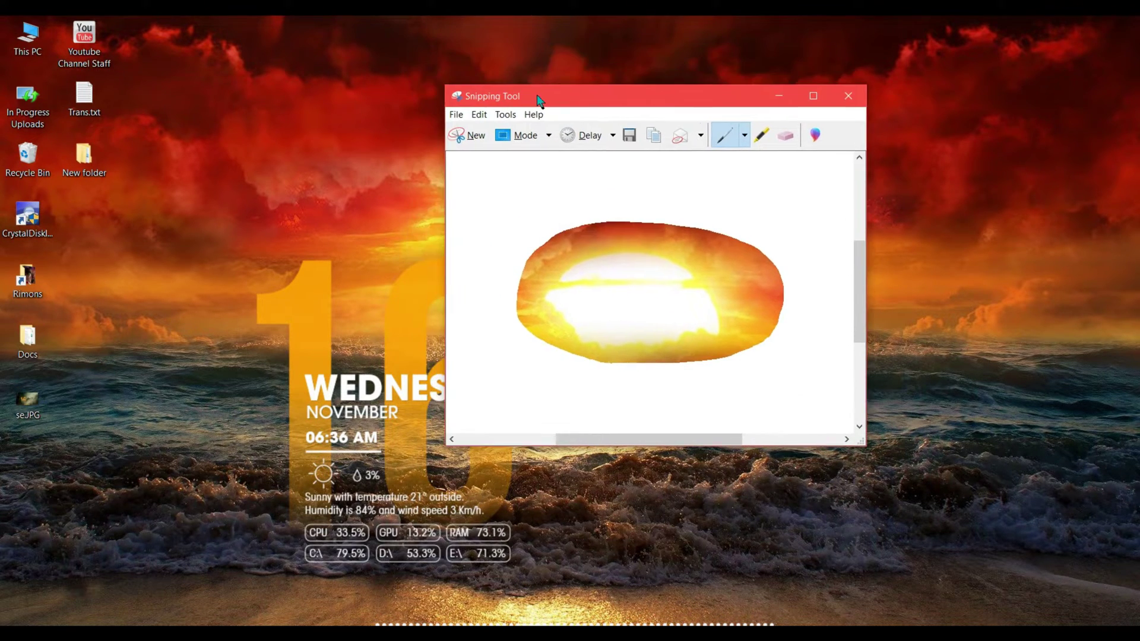
Step: Take a new rectangular snip covering almost the whole screen
left_click(466, 136)
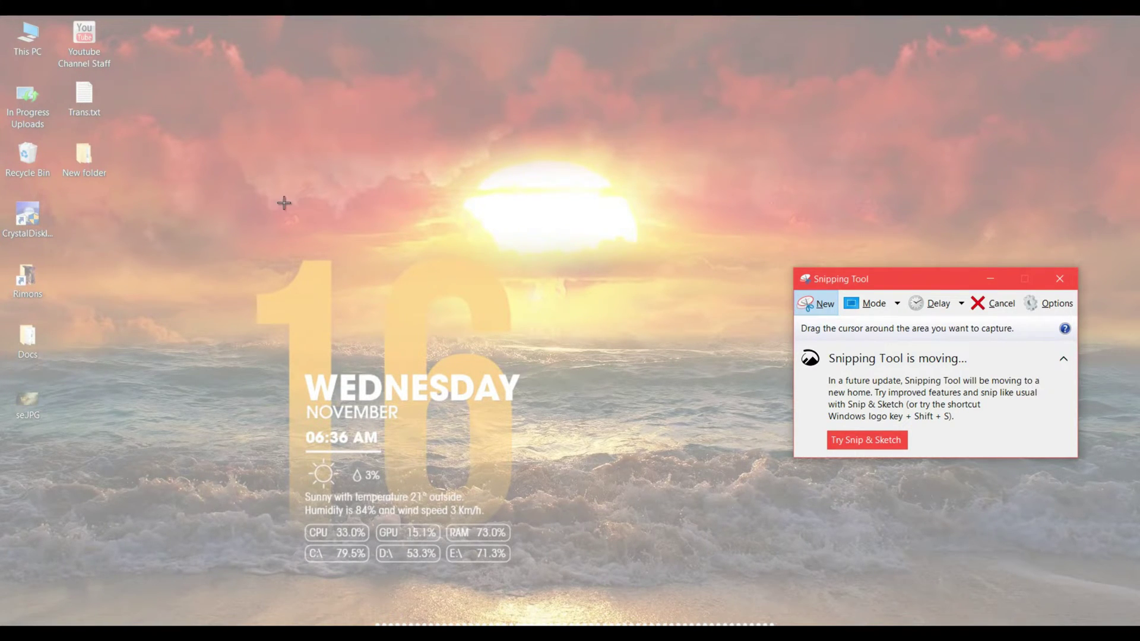
left_click_drag(1, 16, 1139, 626)
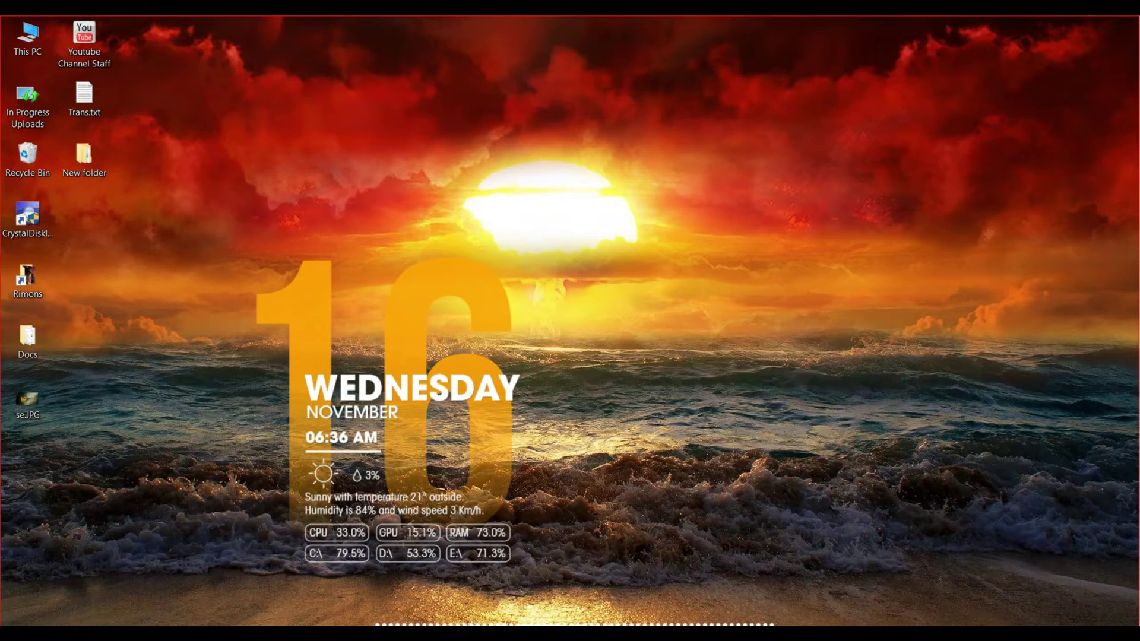
scroll(598, 344, "down", 3)
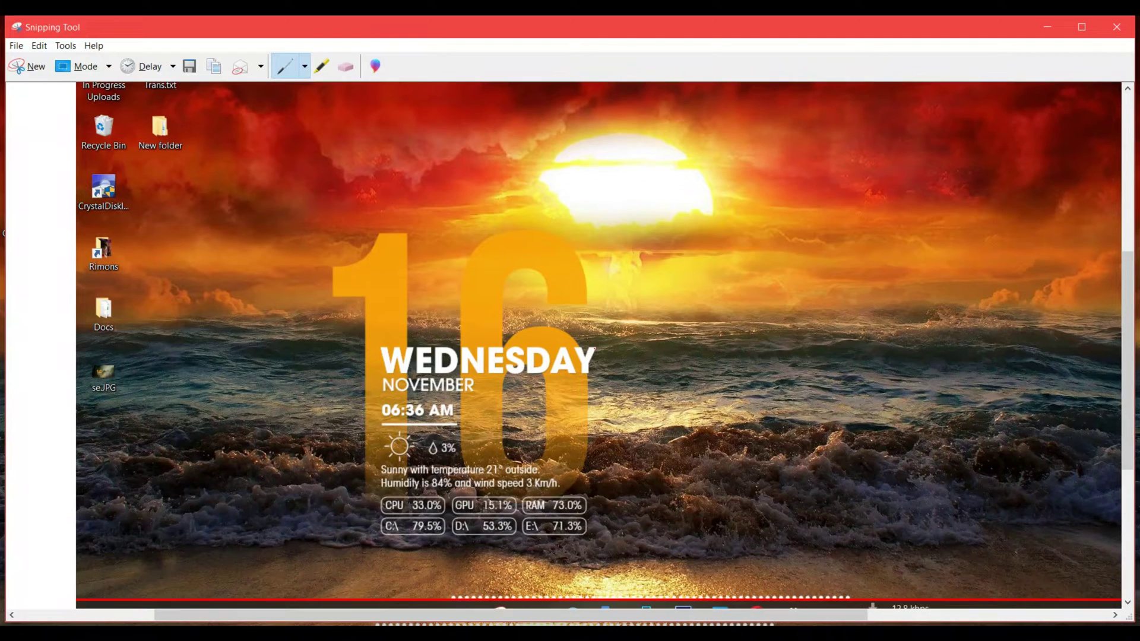
scroll(599, 344, "down", 2)
scroll(599, 344, "up", 5)
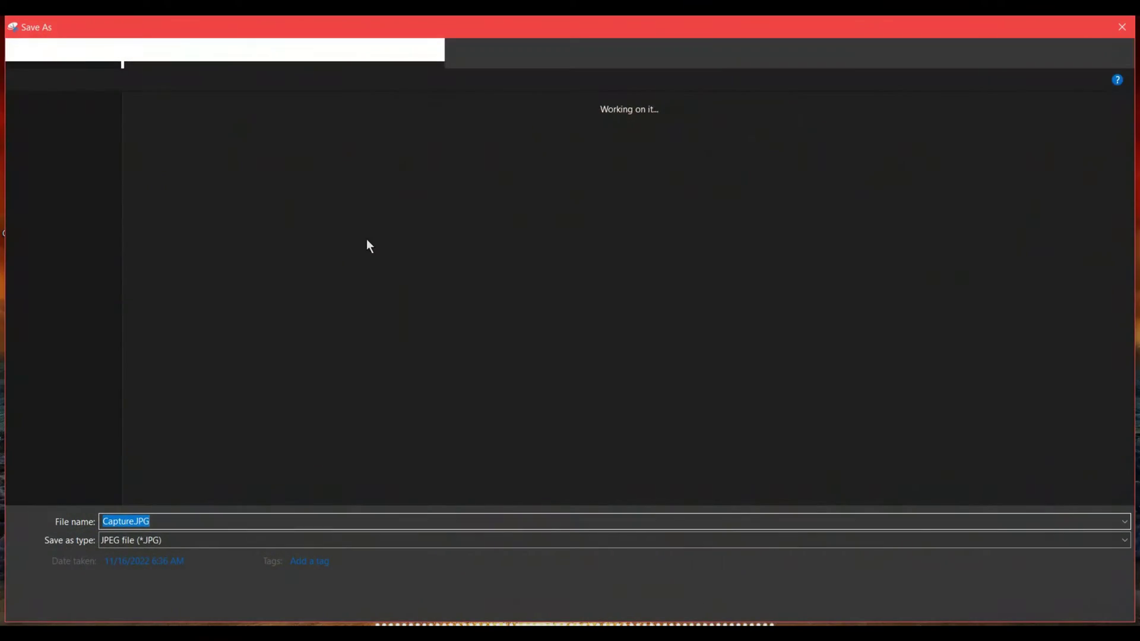
Step: Cancel saving the snip, close Snipping Tool, and select the seJPG image on the desktop
left_click(710, 561)
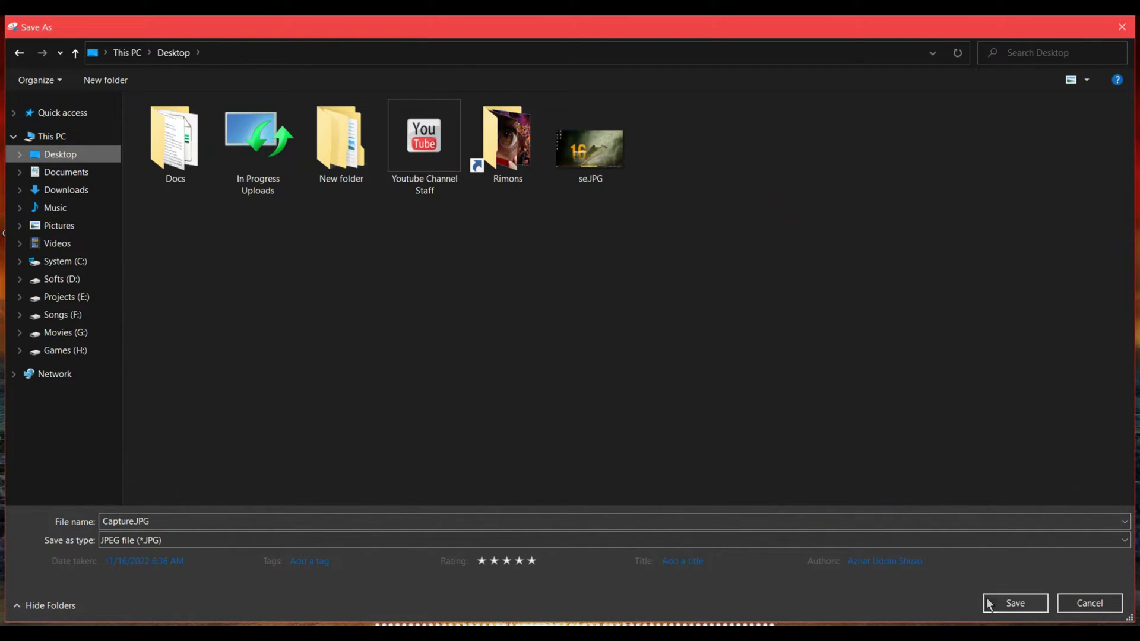
left_click(590, 149)
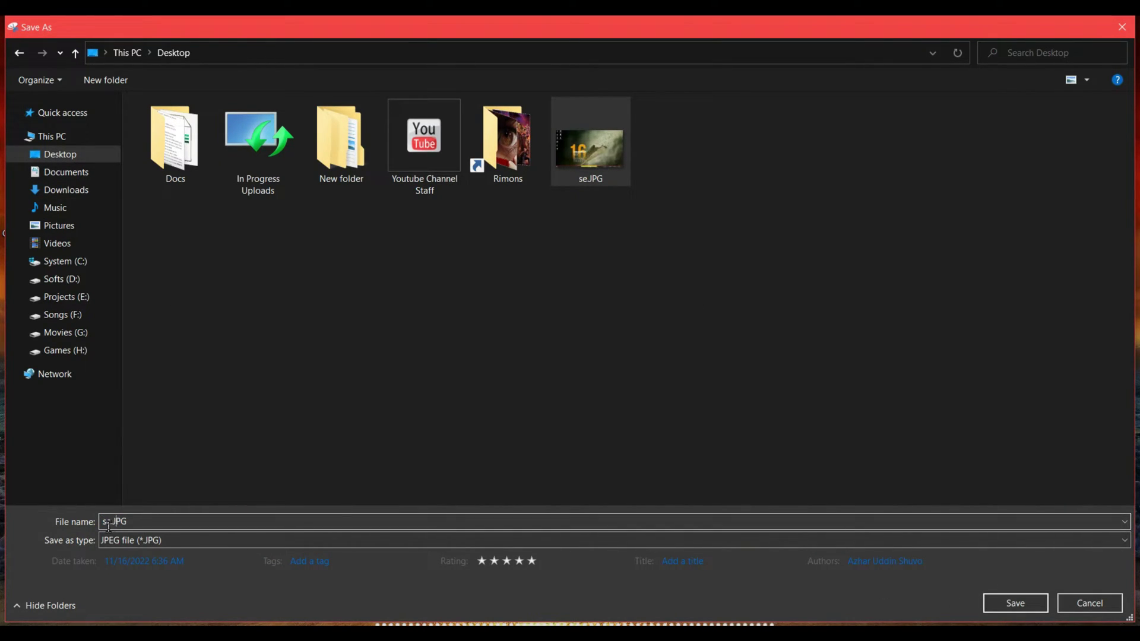
left_click(106, 522)
type("xx")
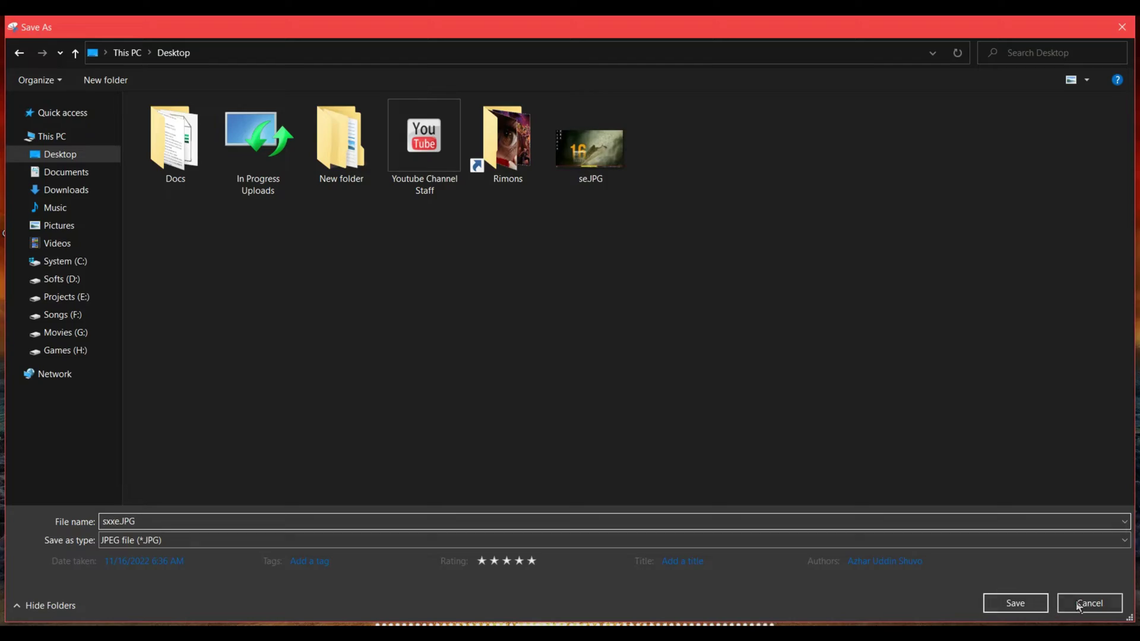
left_click(1034, 600)
left_click(1116, 26)
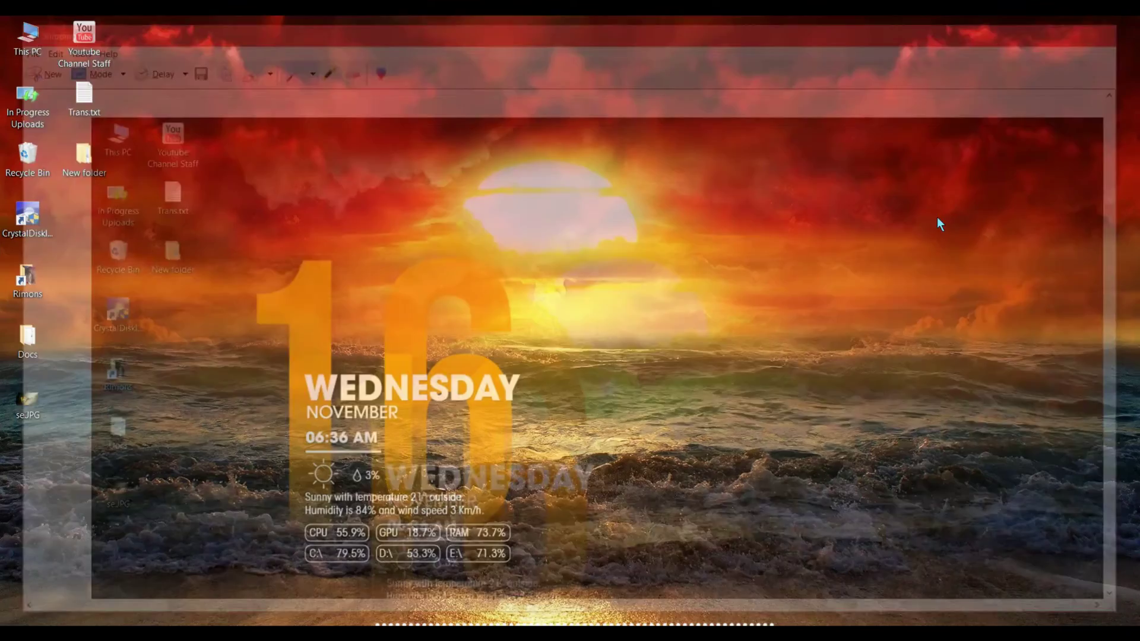
left_click(46, 405)
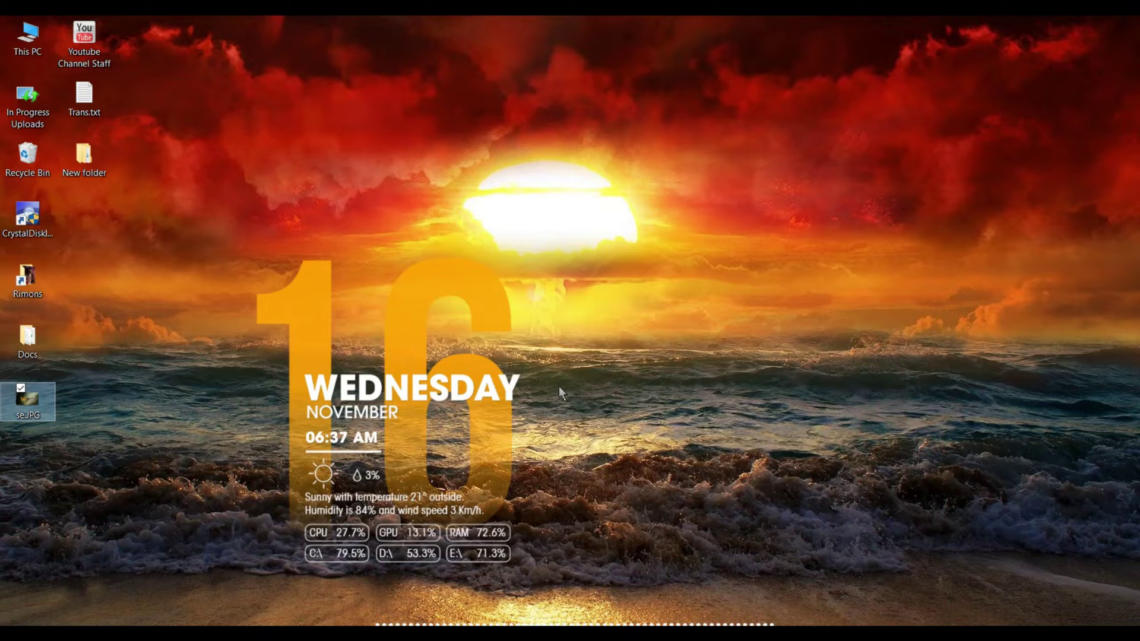
Step: Open Calculator by searching 'cal' from the Start menu
key("super")
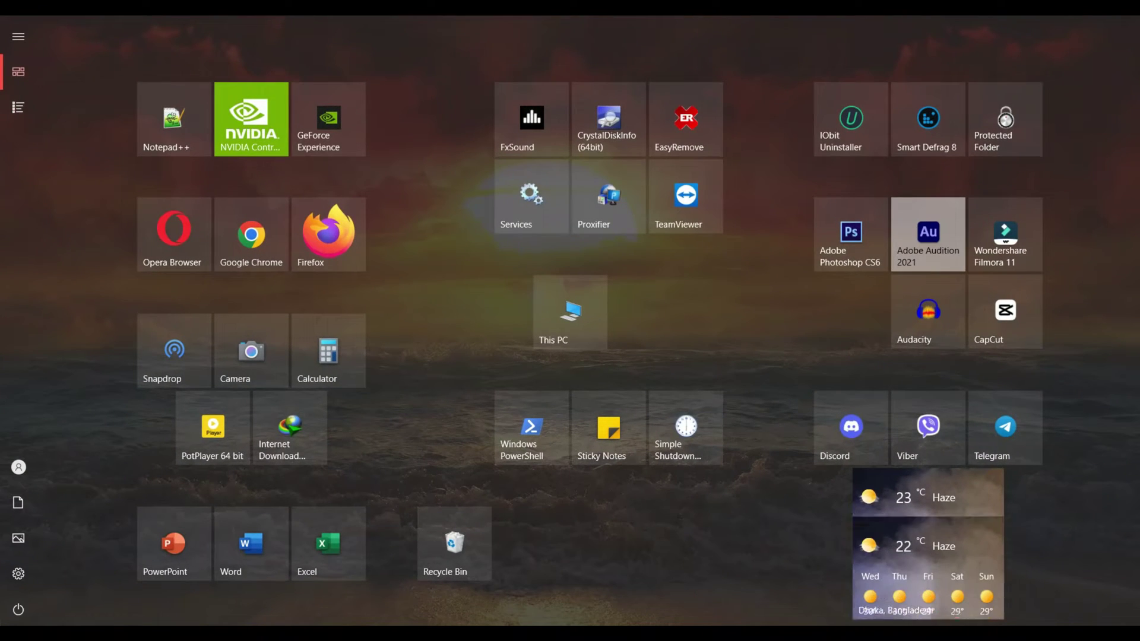
type("cal")
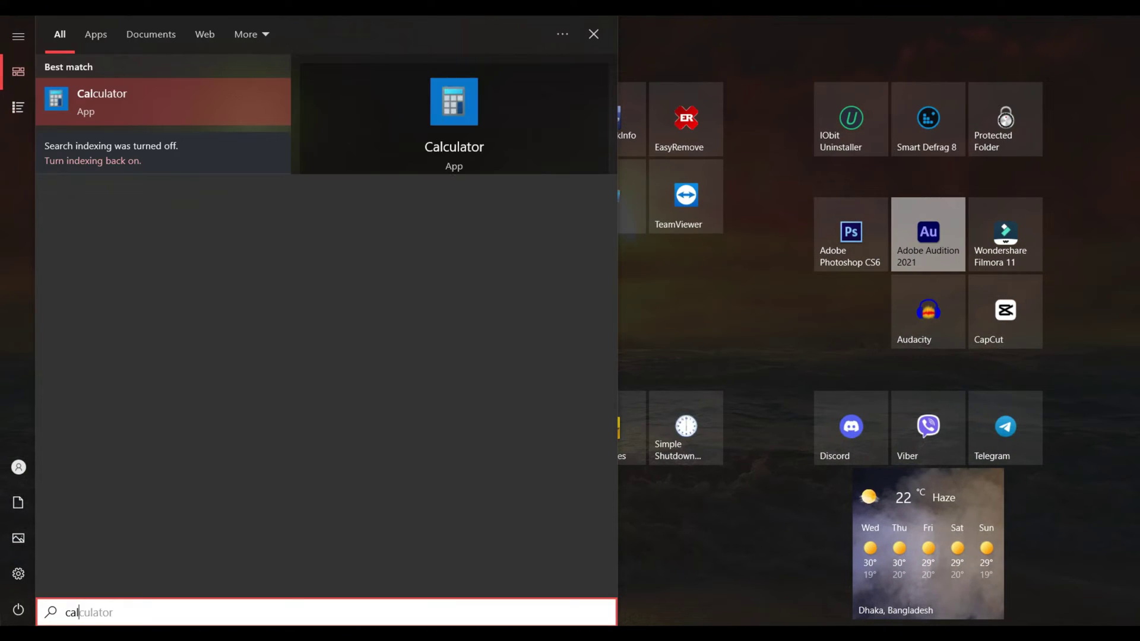
key("Return")
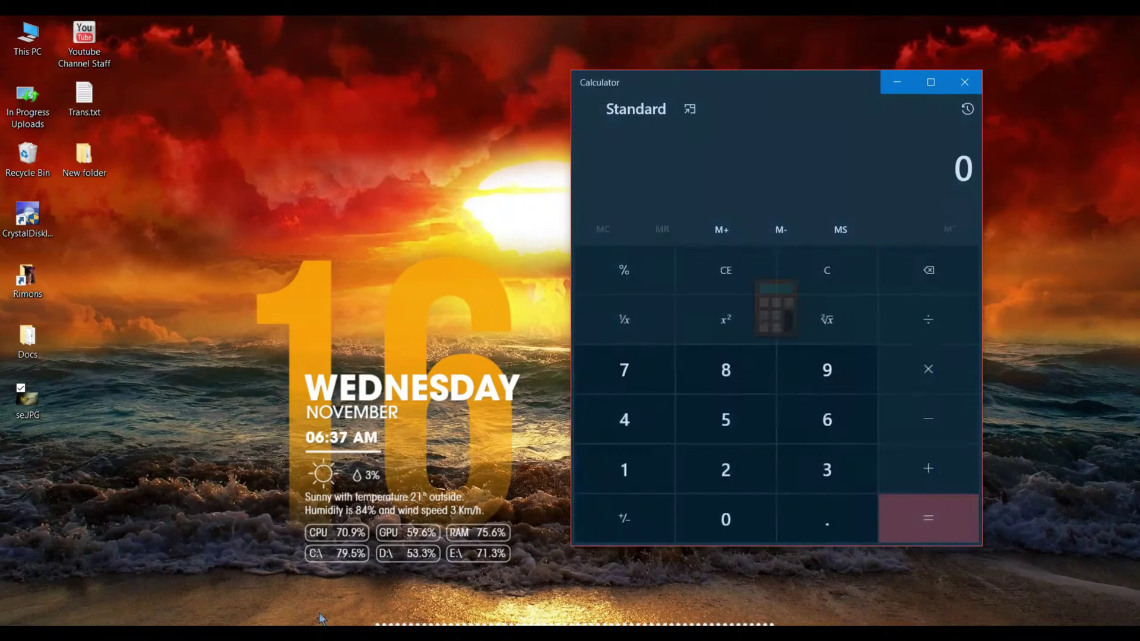
left_click_drag(683, 80, 642, 91)
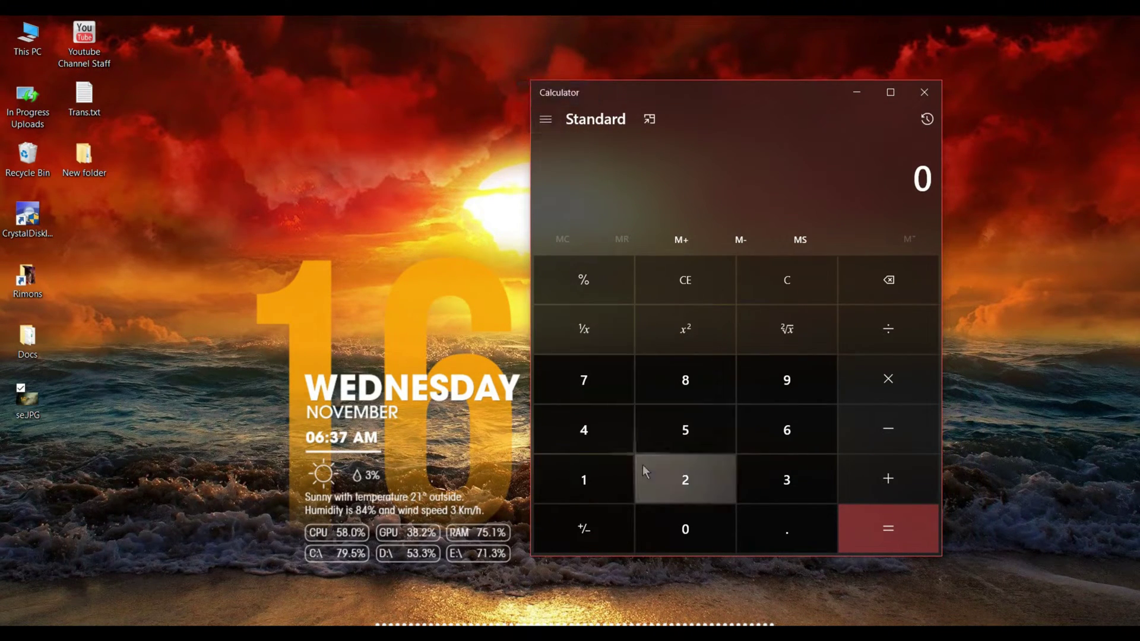
Step: Calculate 123 × 236 to get 29,028
left_click(579, 496)
left_click(686, 482)
left_click(772, 481)
left_click(860, 391)
left_click(685, 478)
left_click(785, 480)
left_click(783, 428)
left_click(878, 525)
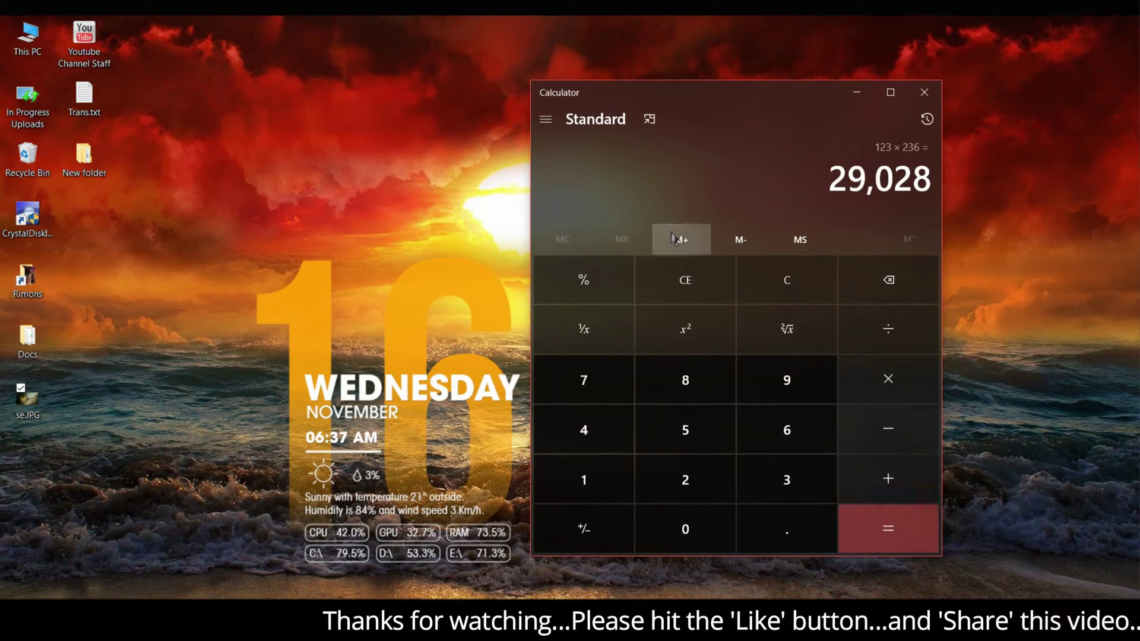
Step: Switch Calculator to Scientific, then Graphing, then Date Calculation mode, and browse the mode list
left_click(547, 120)
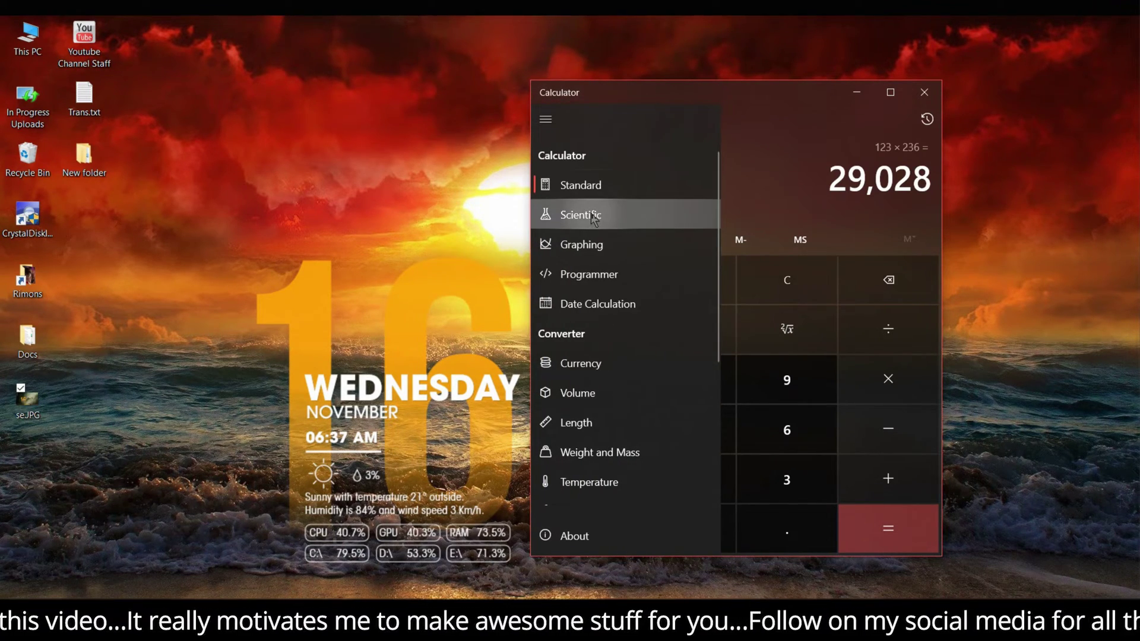
left_click(581, 215)
left_click(547, 120)
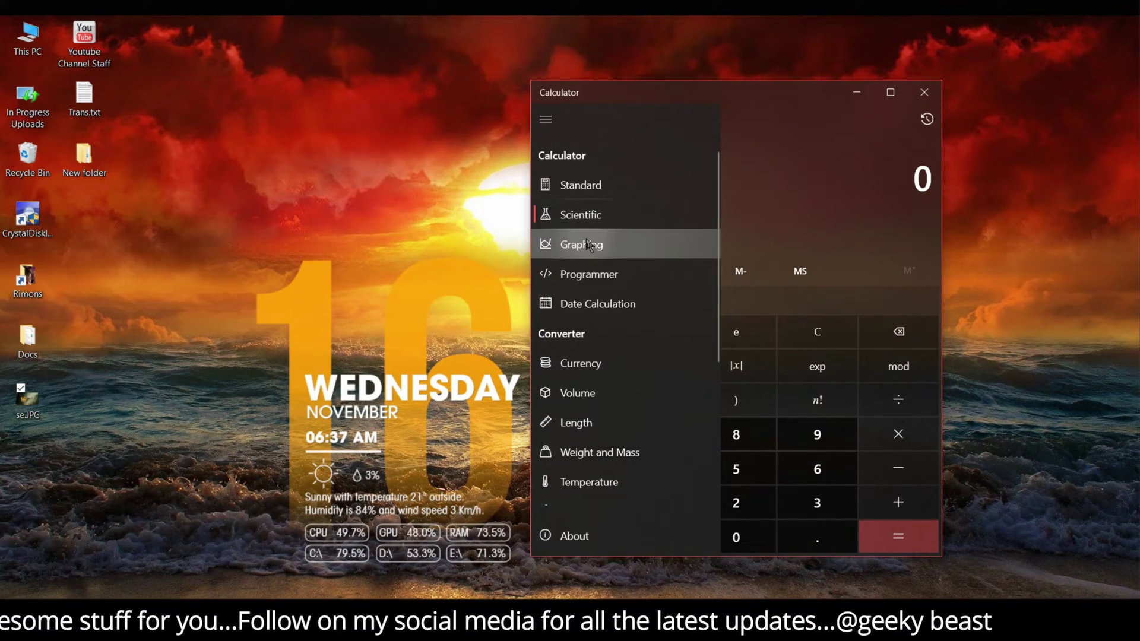
left_click(582, 245)
left_click(546, 120)
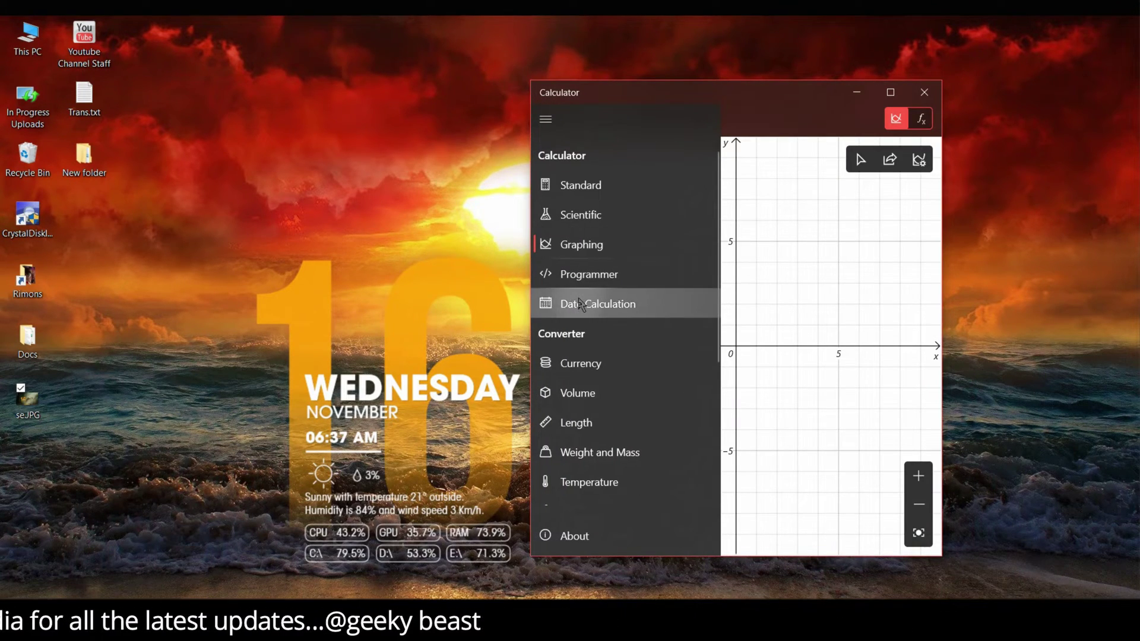
left_click(588, 304)
left_click(546, 120)
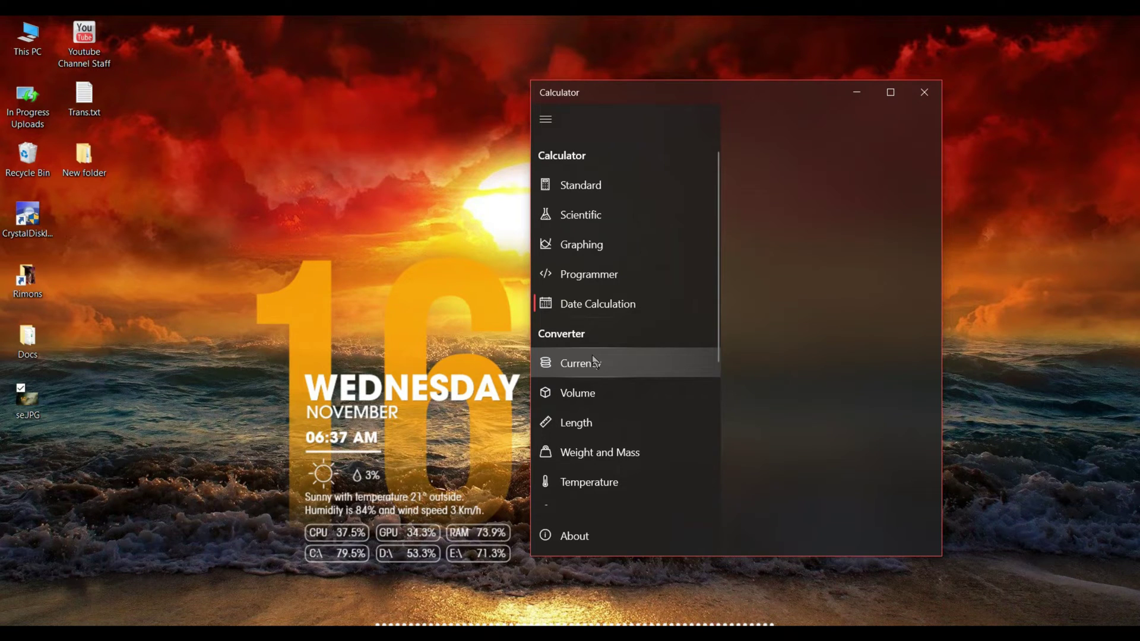
scroll(604, 269, "down", 3)
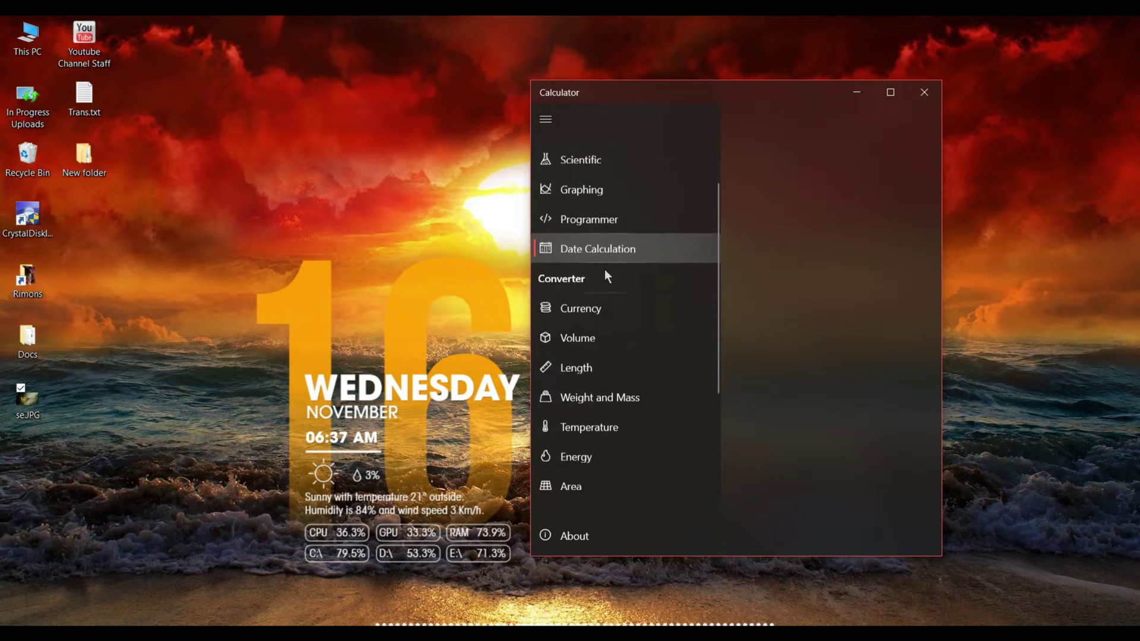
scroll(604, 269, "up", 3)
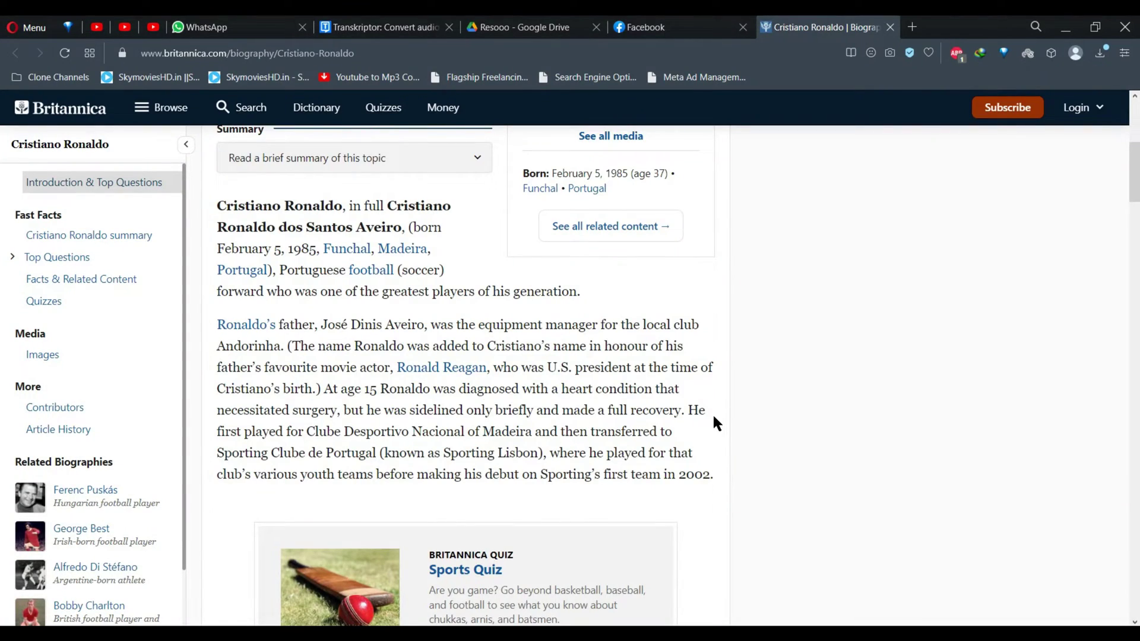
Step: Copy the article title 'Cristiano Ronaldo' from the Britannica page
scroll(570, 361, "up", 4)
scroll(525, 353, "down", 4)
scroll(523, 349, "up", 1)
scroll(524, 349, "down", 1)
scroll(523, 350, "up", 6)
scroll(525, 354, "down", 5)
scroll(523, 349, "up", 5)
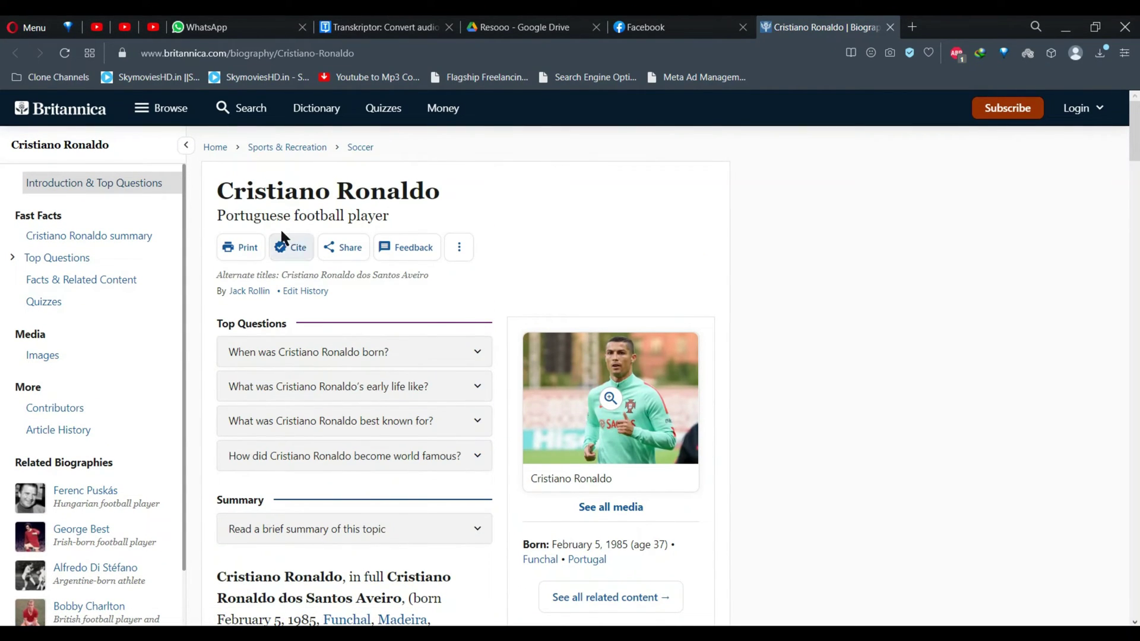
left_click_drag(216, 193, 466, 189)
key("super+c")
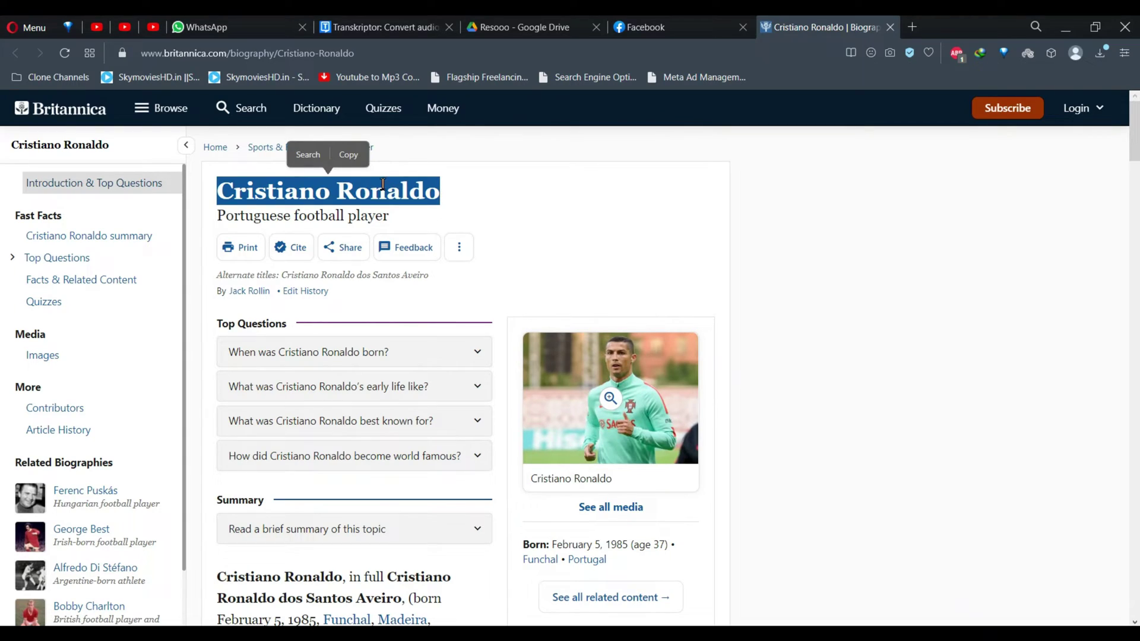
Step: Copy the passage about Ronaldo's father and the Sporting Lisbon phrase, then minimise Opera
scroll(415, 315, "down", 4)
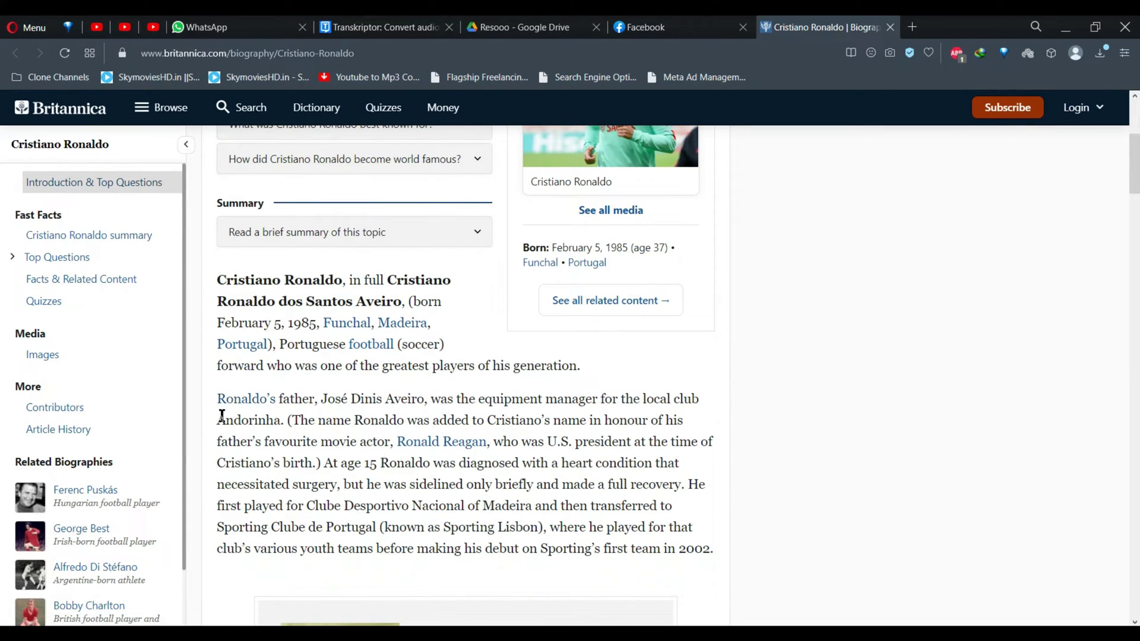
left_click_drag(215, 399, 497, 443)
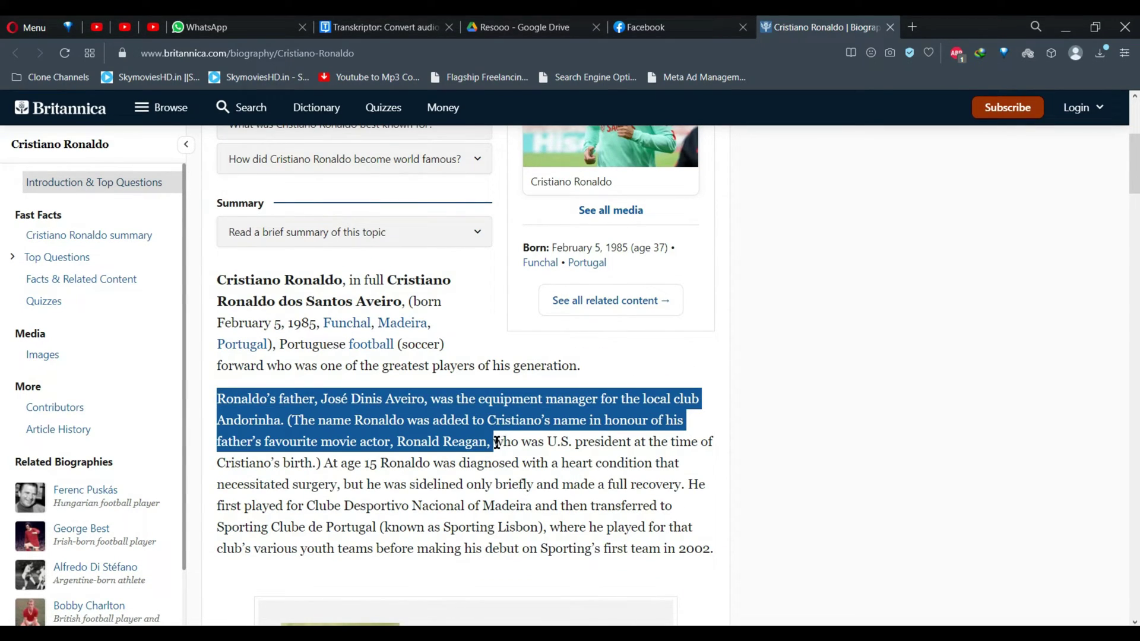
scroll(496, 443, "down", 3)
left_click_drag(376, 306, 672, 309)
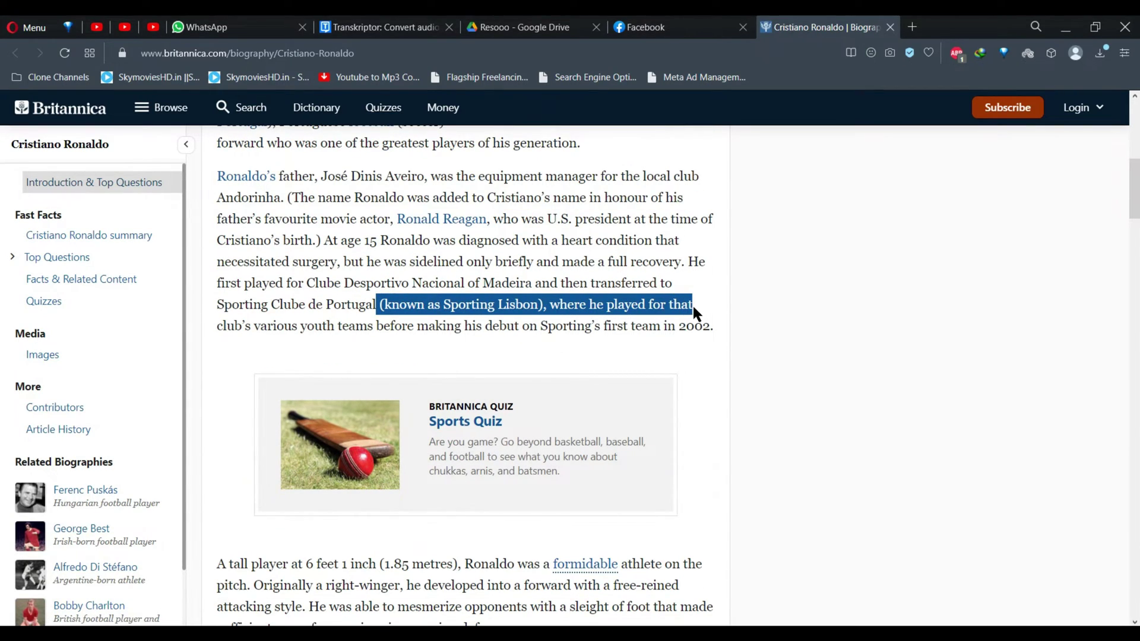
scroll(564, 297, "up", 6)
scroll(508, 337, "down", 3)
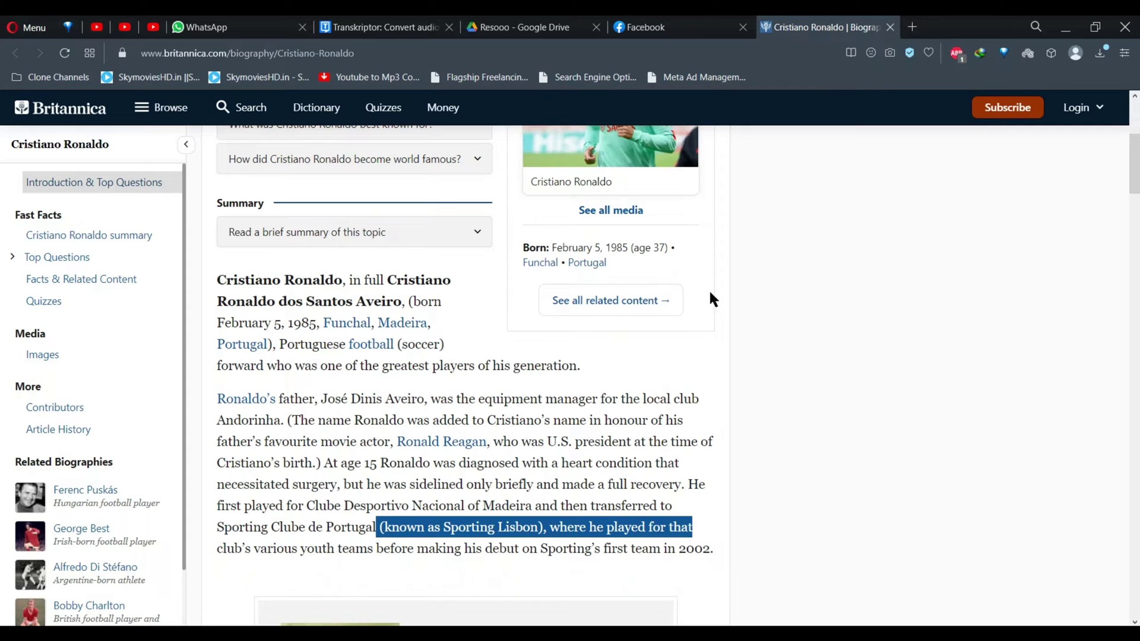
left_click(1063, 26)
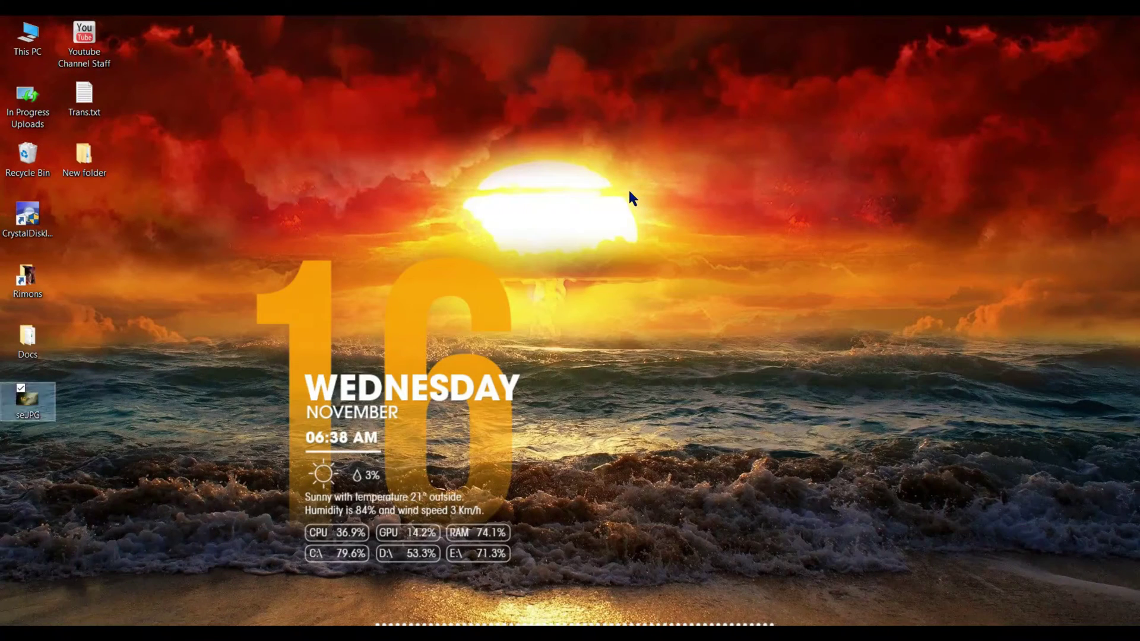
Step: Create a new Rich Text Format document and paste 'Cristiano Ronaldo' into it from clipboard history
right_click(447, 192)
mouse_move(572, 357)
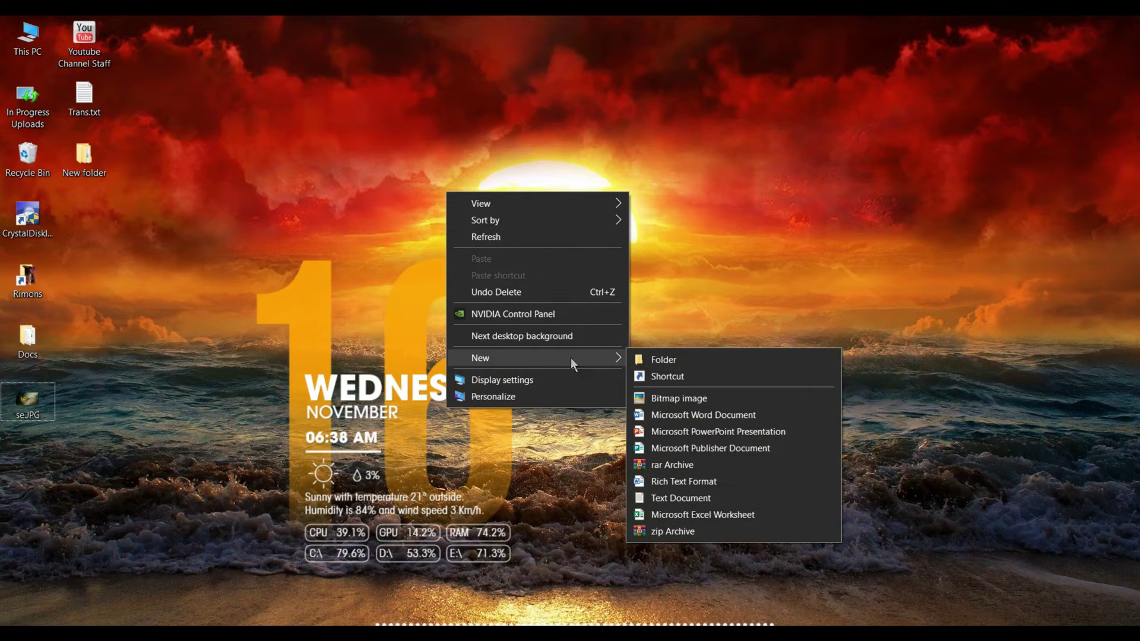
left_click(704, 482)
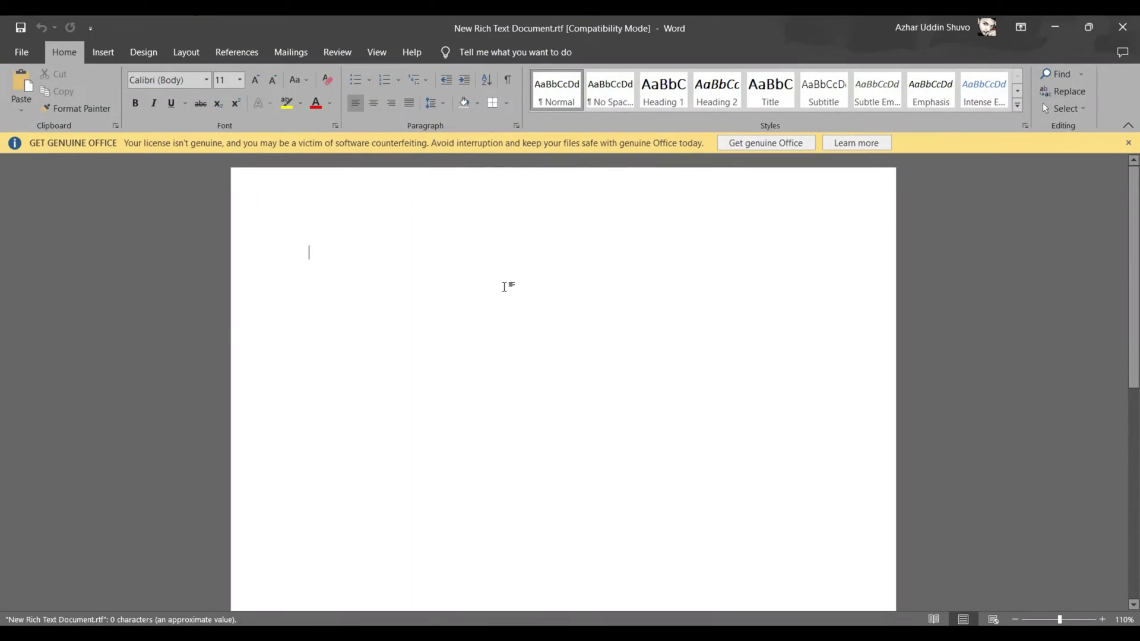
key("super+v")
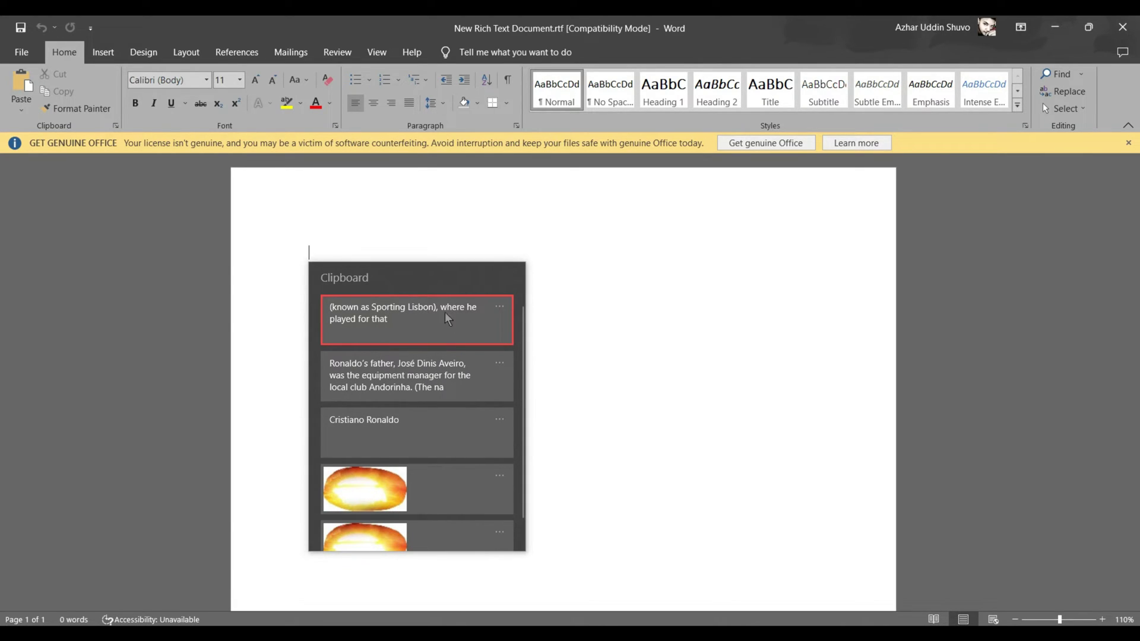
left_click(385, 432)
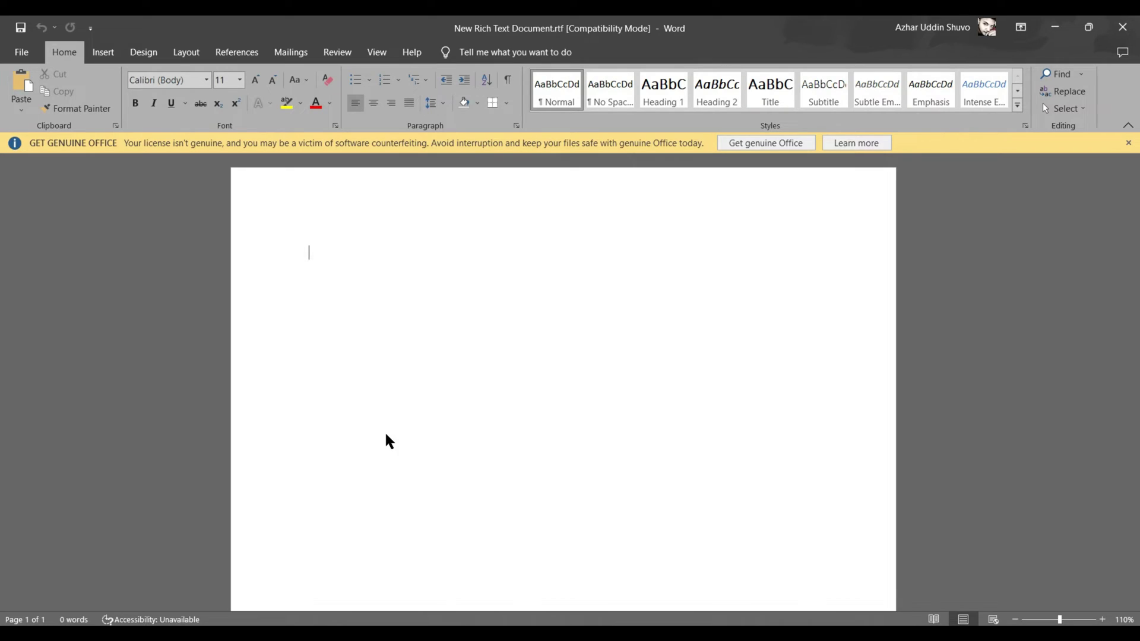
Step: Paste the Ronaldo's father passage and the Sporting Lisbon phrase from clipboard history
key("ctrl+c")
key("ctrl+c")
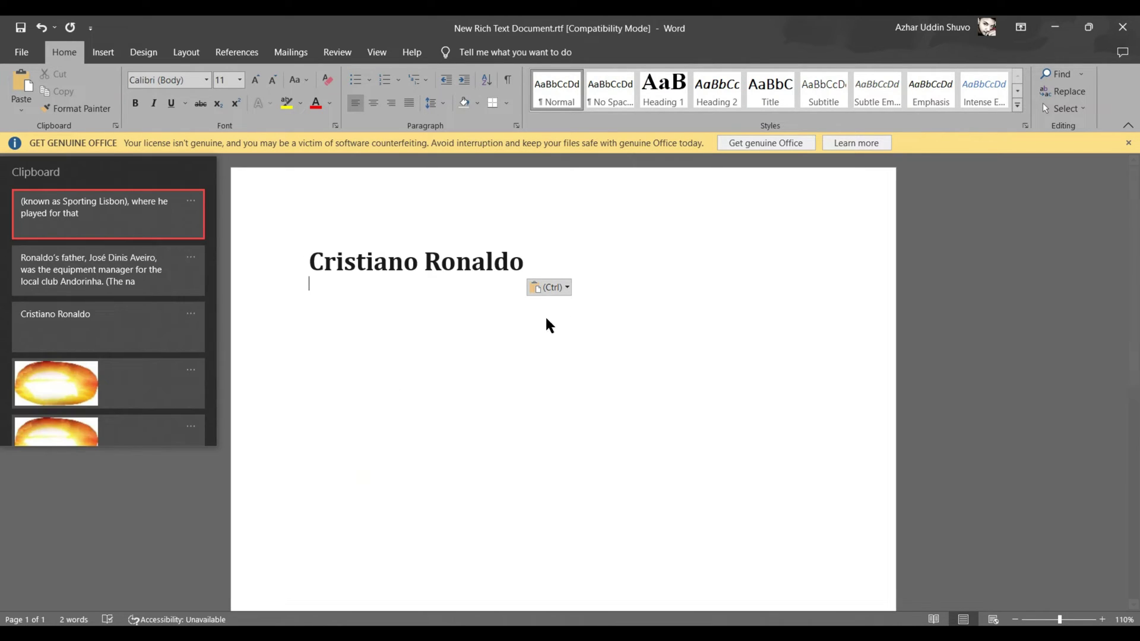
left_click(130, 271)
key("super+v")
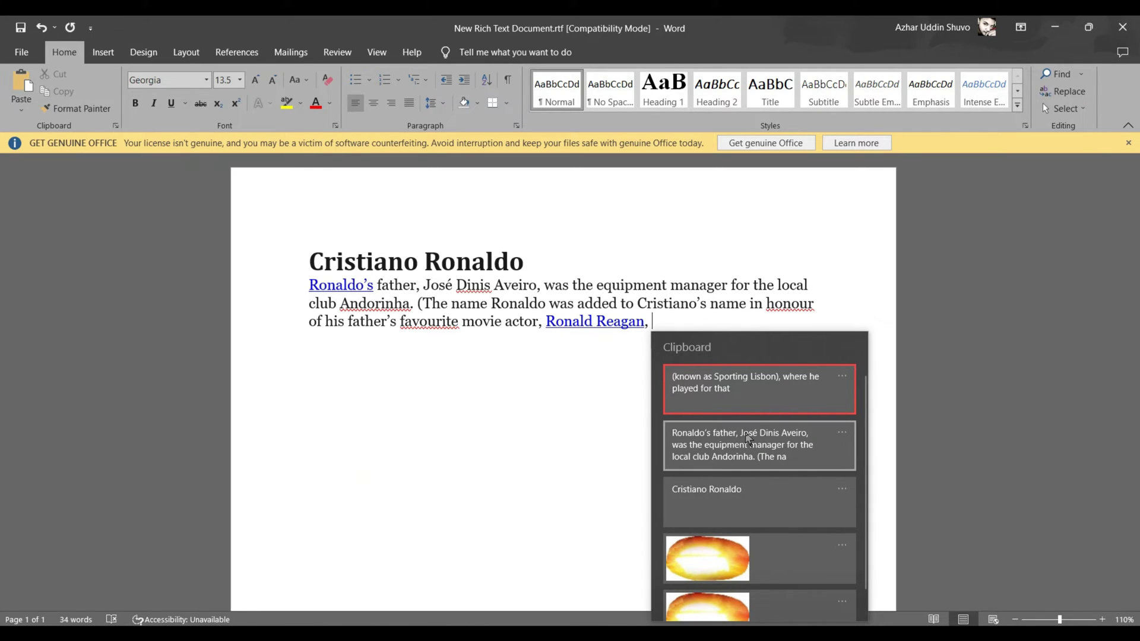
left_click(747, 404)
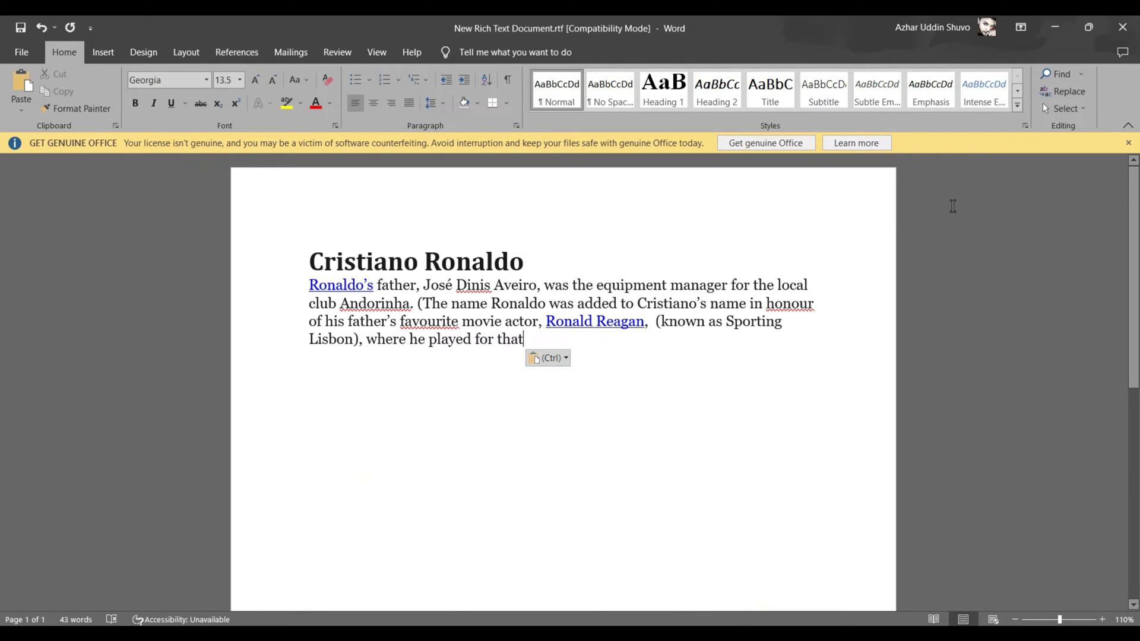
Step: Minimise Word and show clipboard history over the desktop
left_click(1054, 27)
key("super+v")
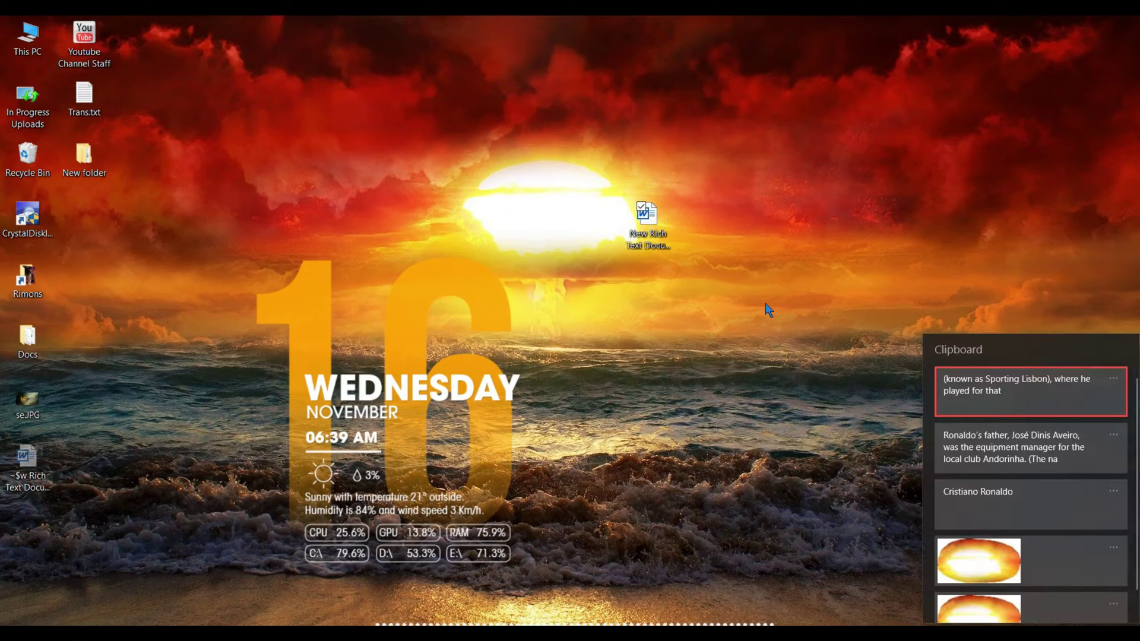
scroll(1053, 527, "down", 1)
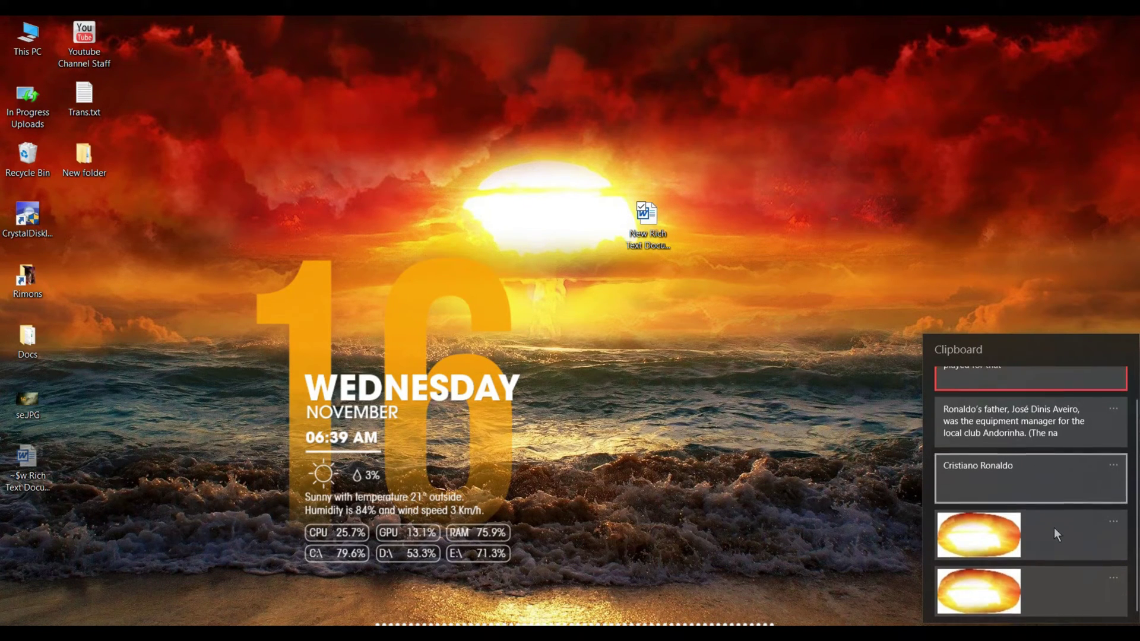